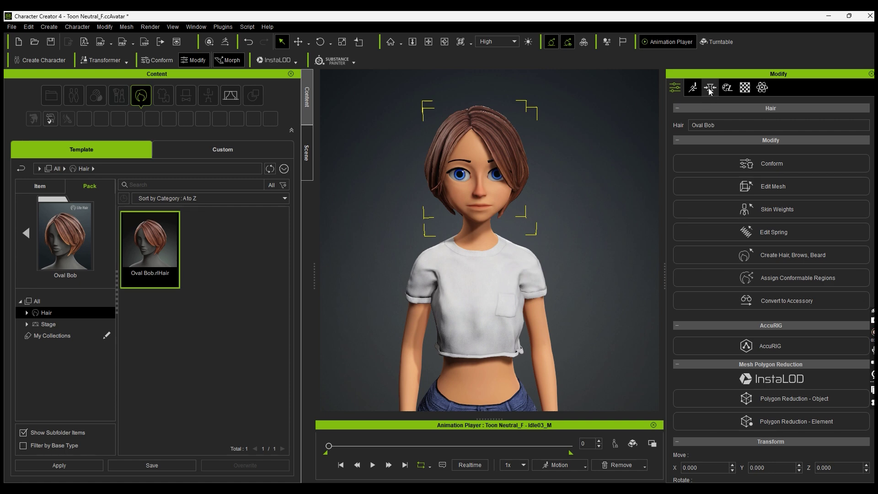
- Reshape the Oval Bob hair through its morphs, thickening the back hair and setting Front Hair Thick to 13 and Hair Narrow to 4
click(709, 88)
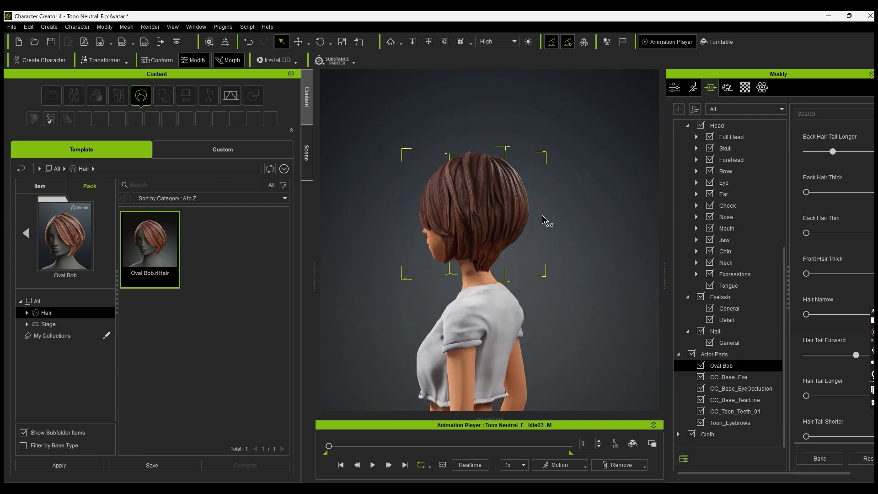
mouse_move(807, 192)
mouse_down()
mouse_move(851, 193)
mouse_move(810, 195)
mouse_up()
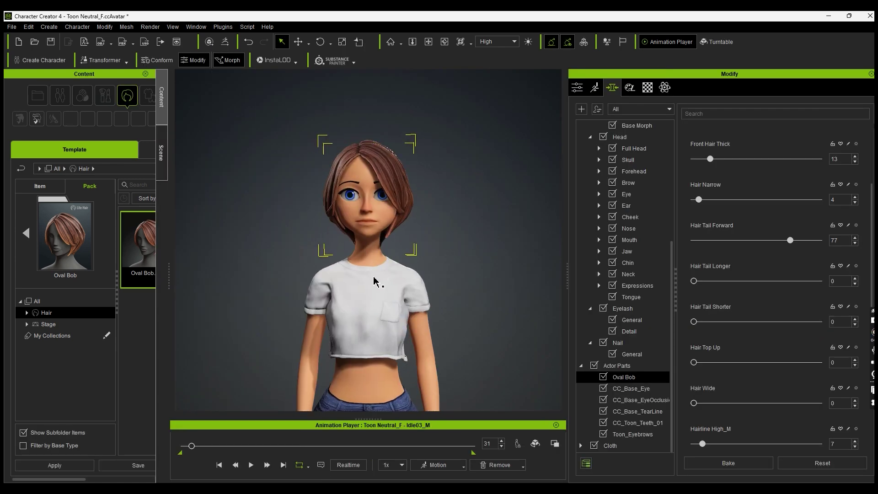
- Recolour the Crop T-Shirt purple by adjusting the brightness and saturation of its base colour texture
click(374, 281)
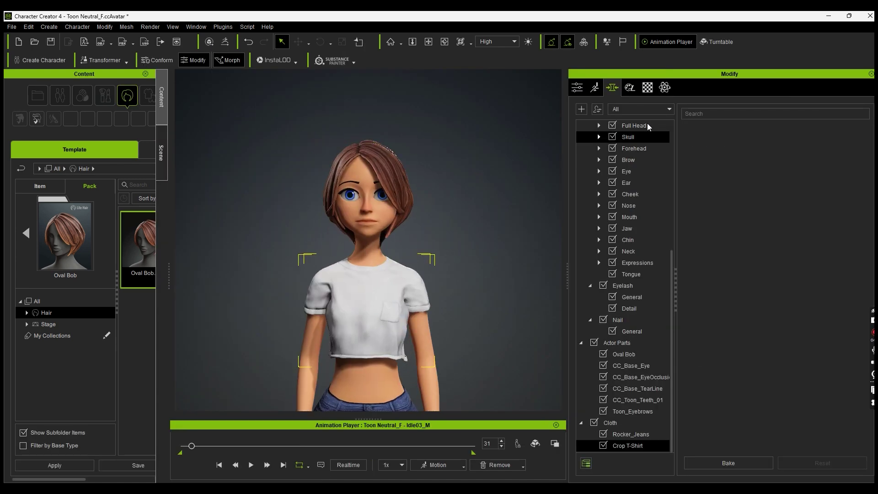
click(648, 88)
scroll(676, 355, down, 3)
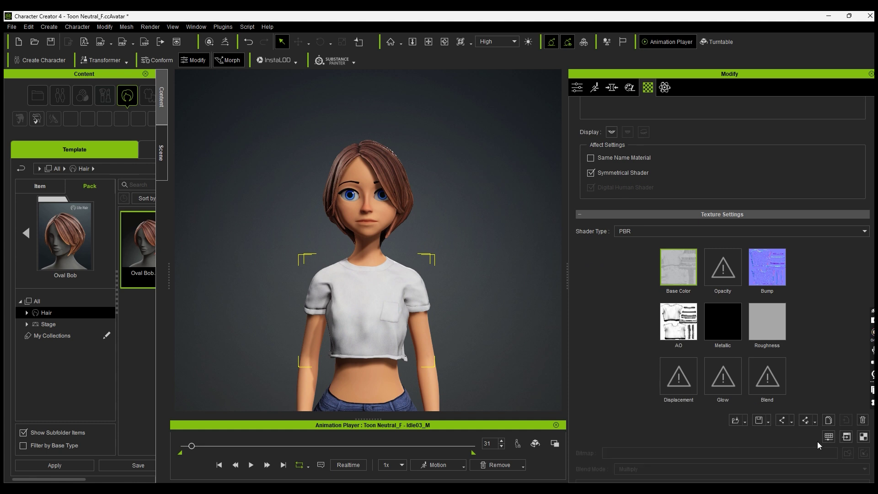
click(828, 437)
drag(429, 98, 647, 119)
drag(644, 270, 626, 270)
drag(644, 341, 666, 341)
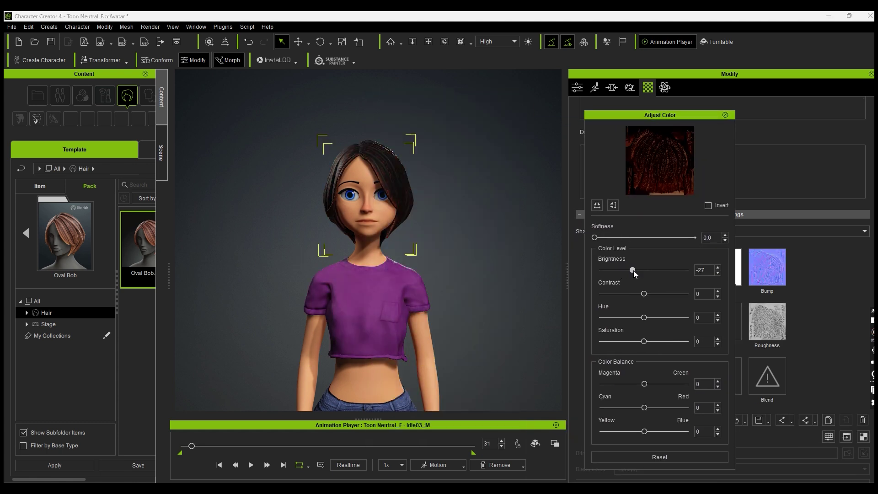
- Recolour the Oval Bob hair purple with brightness 8, hue -40 and saturation 10, and set the eye texture's hue to 11
drag(633, 270, 647, 271)
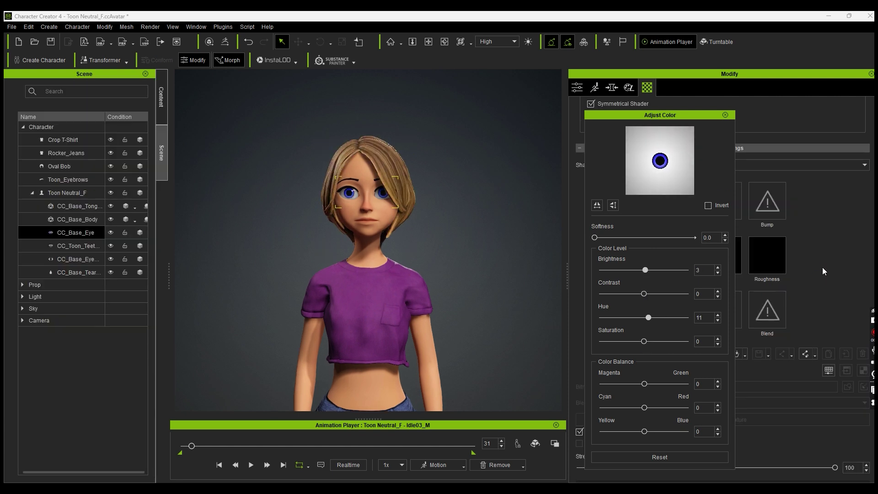
click(725, 115)
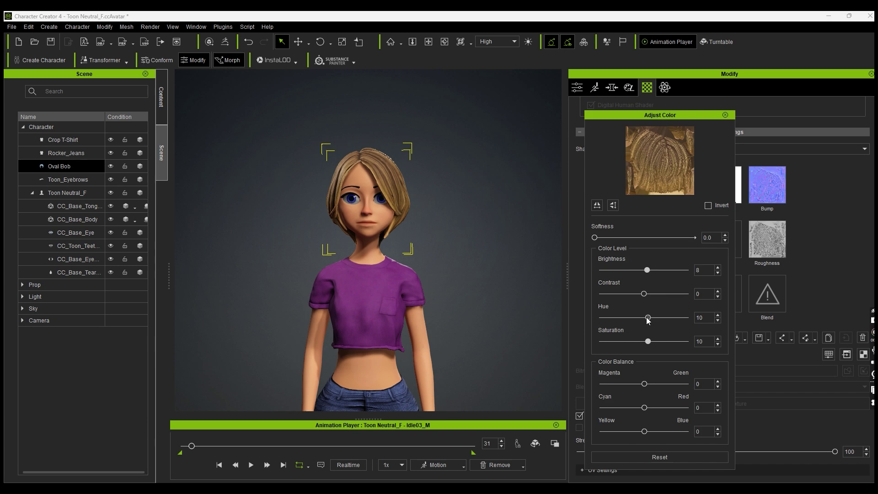
drag(646, 317, 629, 319)
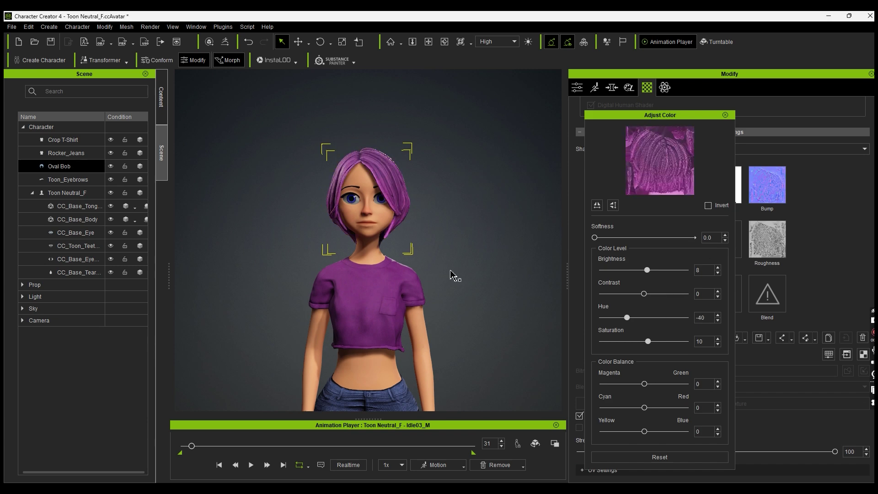
click(725, 114)
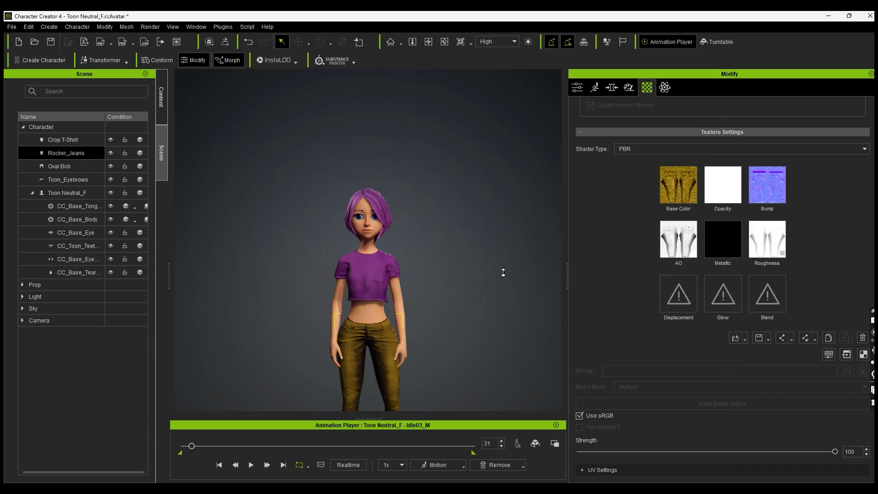
- Load the Full Body calibration motion from the body rig set onto the character and play it
click(463, 465)
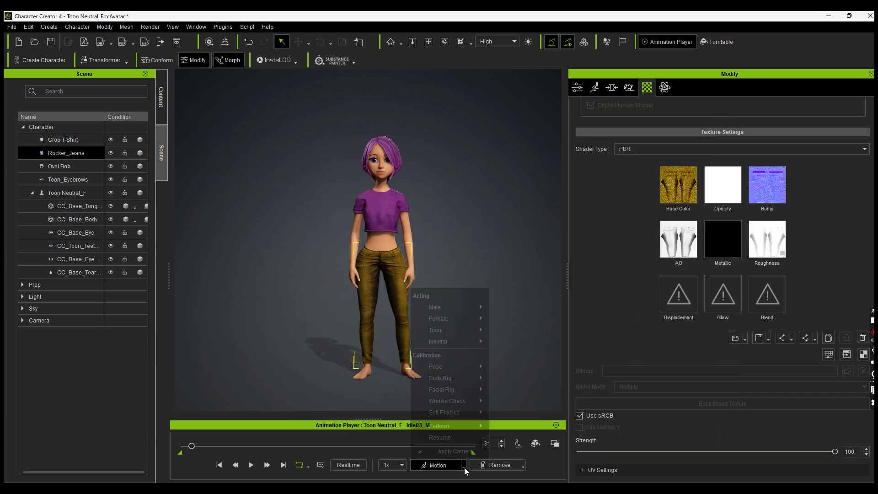
mouse_move(446, 380)
click(515, 378)
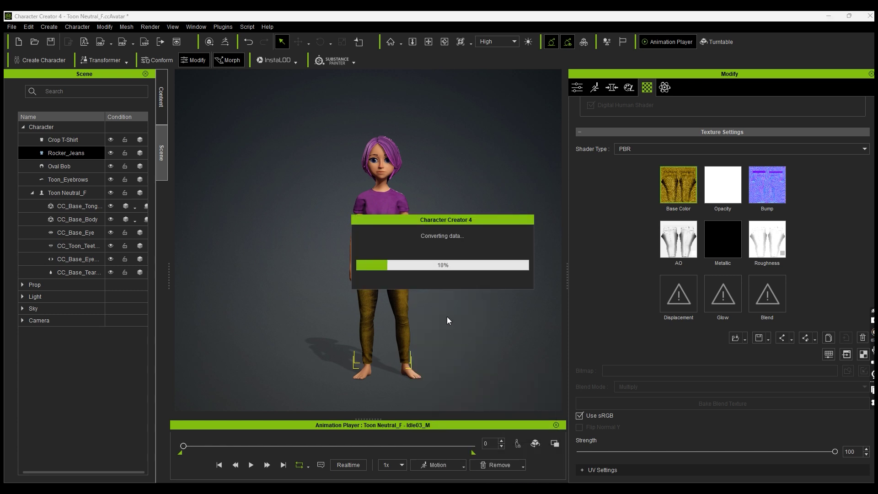
click(250, 466)
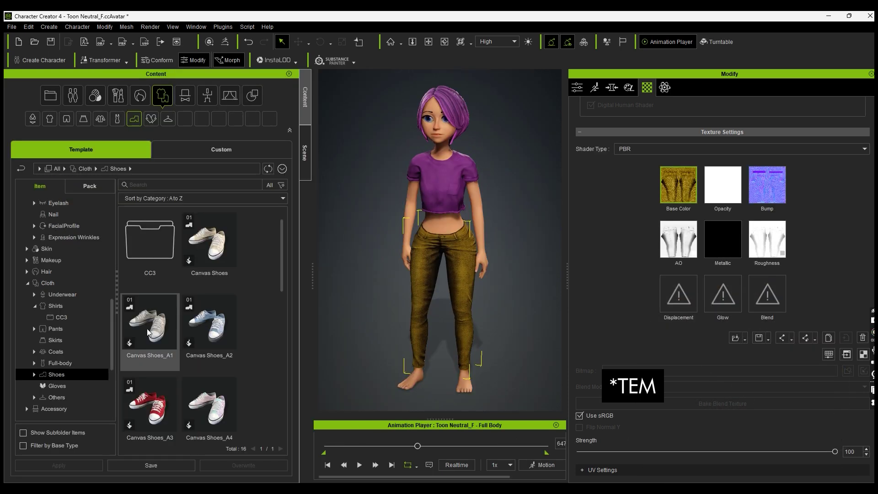
- Put the Canvas Shoes_A4 on the character and play the animation to check the outfit
scroll(179, 343, down, 2)
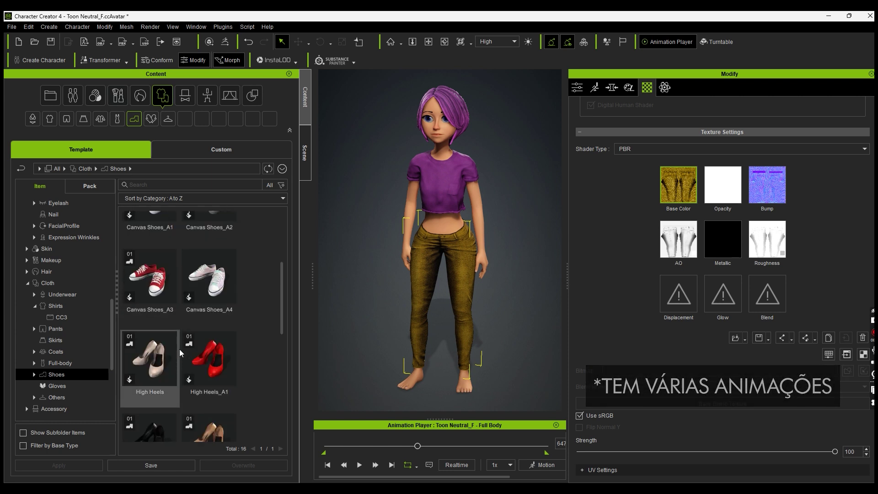
right_click(215, 332)
click(247, 413)
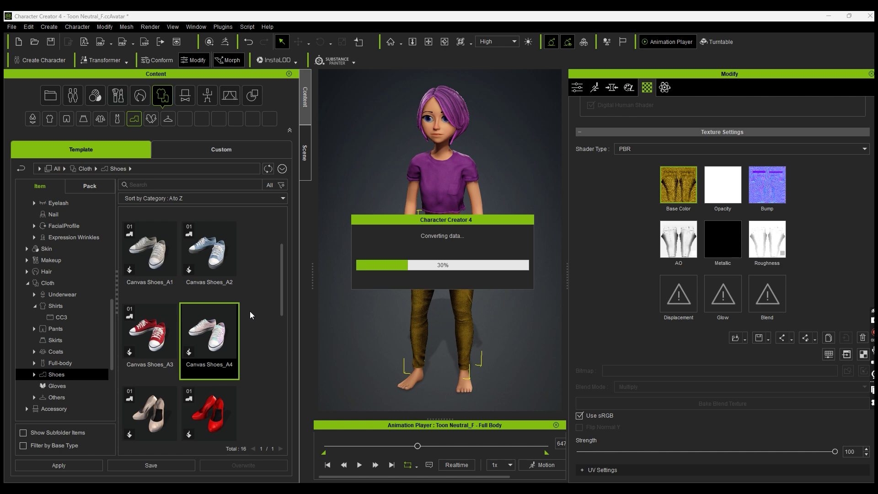
click(359, 468)
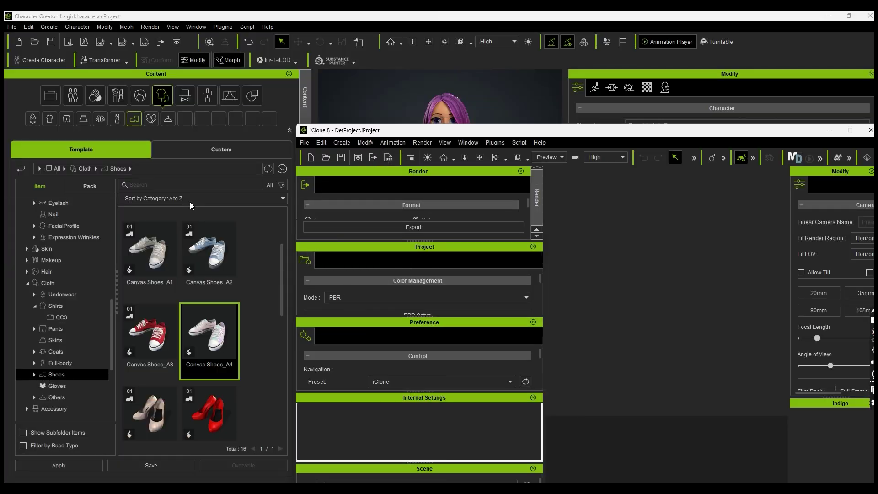
- Switch to a maximised iClone window and bring the Toon Neutral_F character into the scene
click(850, 131)
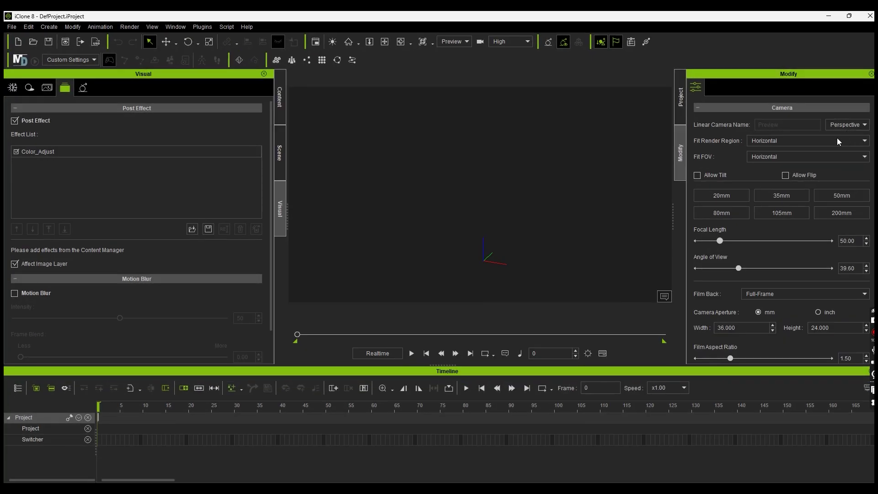
click(566, 340)
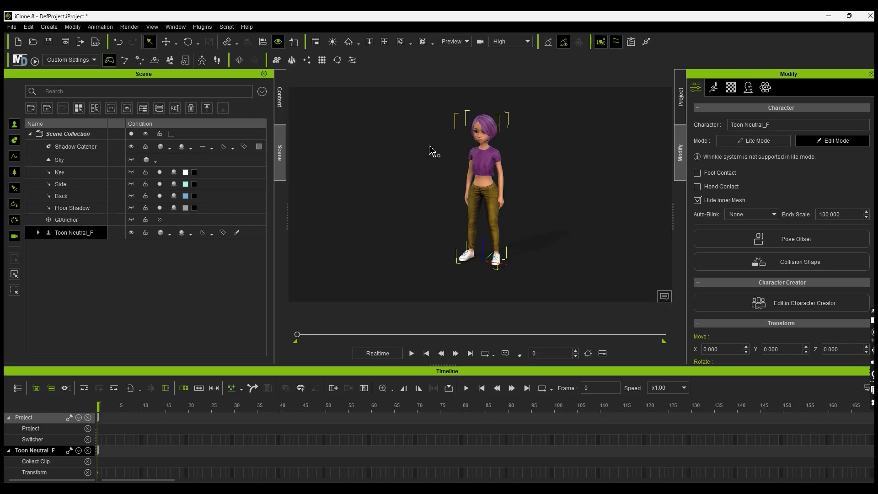
middle_drag(429, 151, 390, 188)
scroll(485, 187, up, 5)
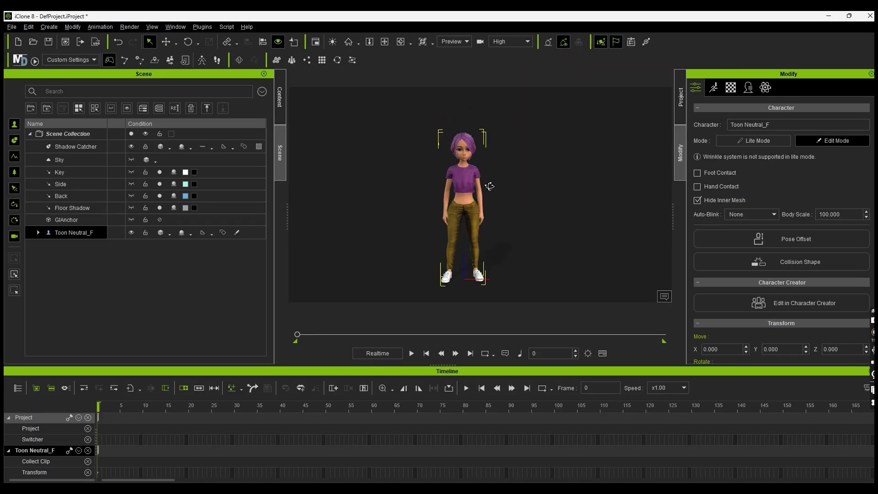
scroll(483, 186, down, 4)
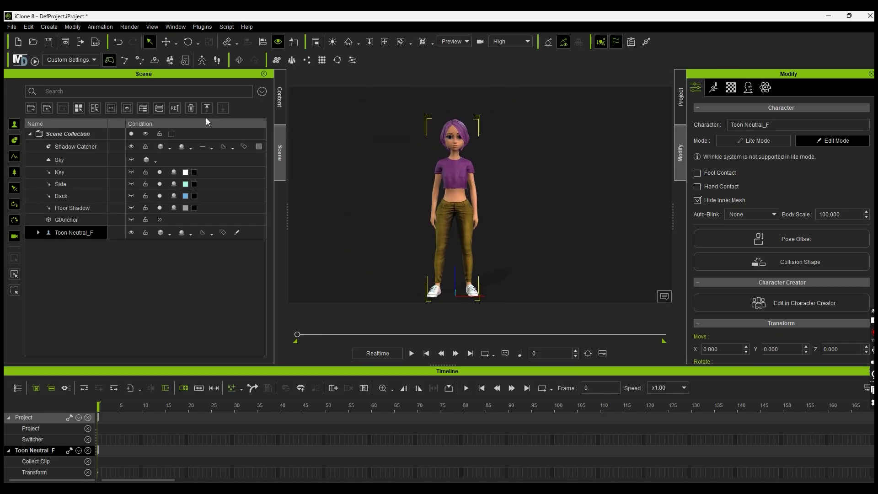
- Add a Room around the character and darken its base colour by setting the brightness to -55
click(59, 172)
click(49, 27)
mouse_move(95, 55)
click(158, 79)
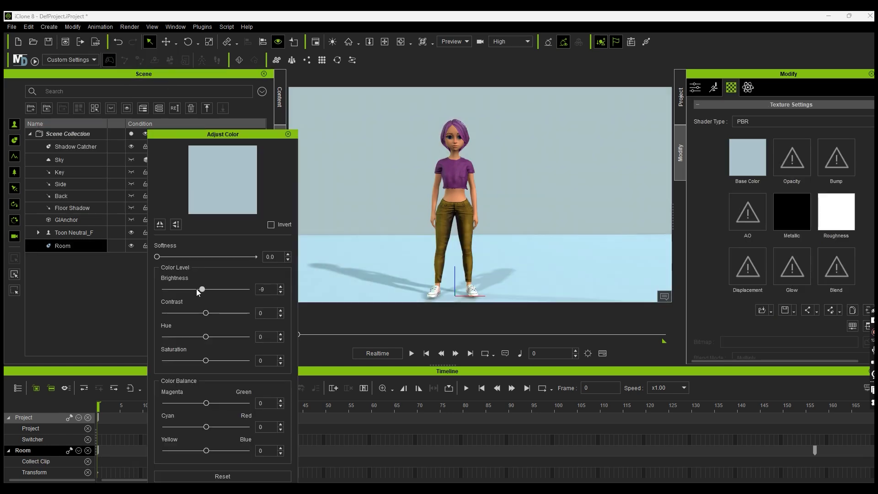
drag(198, 288, 183, 290)
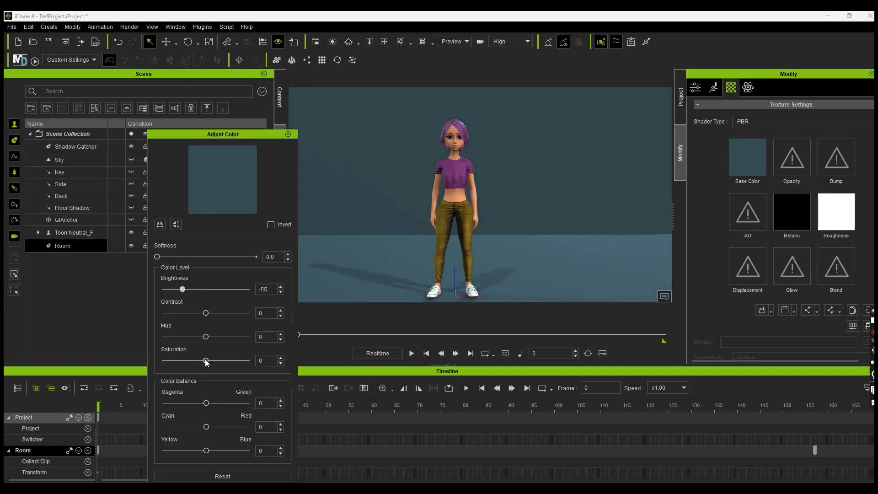
mouse_move(206, 337)
mouse_down()
mouse_move(219, 337)
mouse_move(189, 337)
mouse_up()
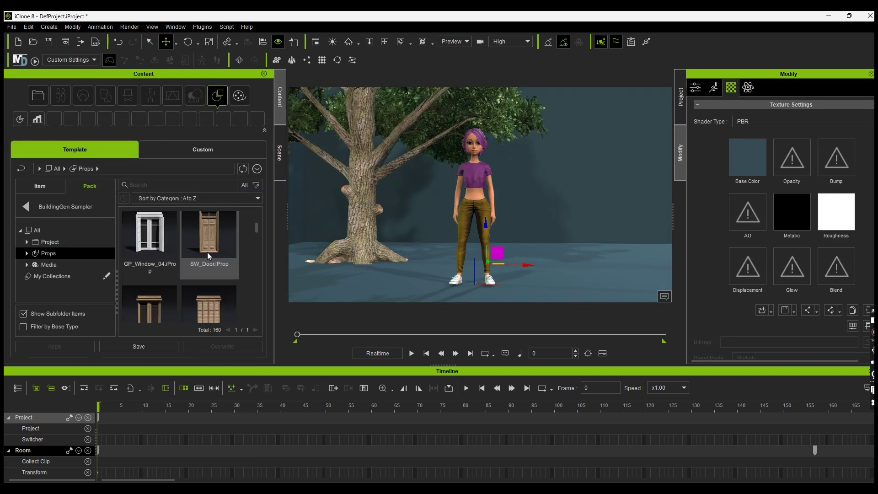
- Place the SW_Door and SW_Window_01 props against the back wall behind the character
drag(208, 255, 563, 240)
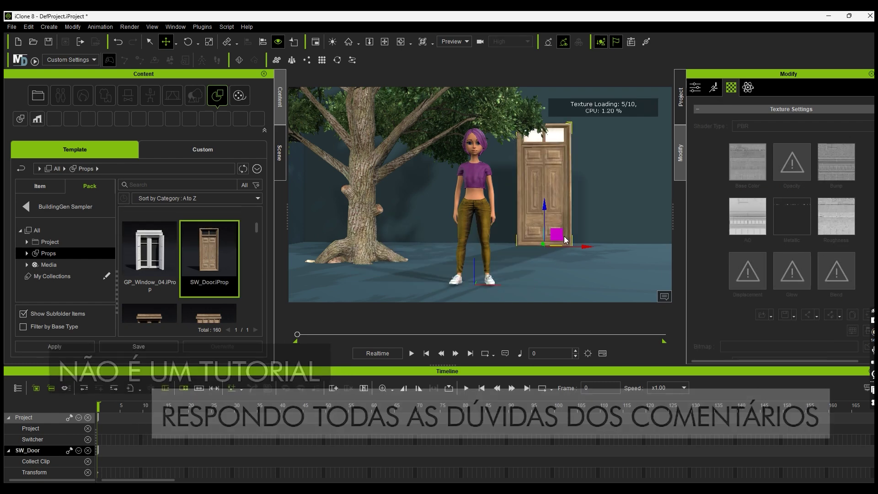
drag(150, 255, 476, 268)
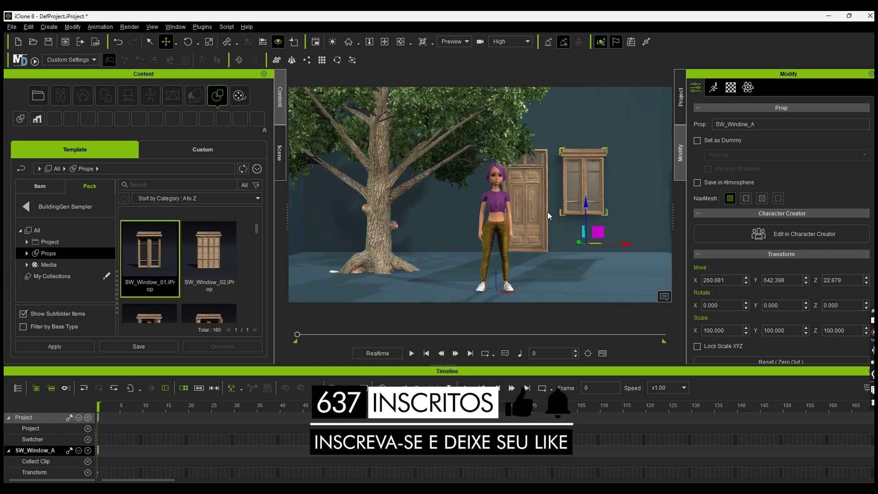
middle_drag(549, 215, 494, 229)
click(472, 286)
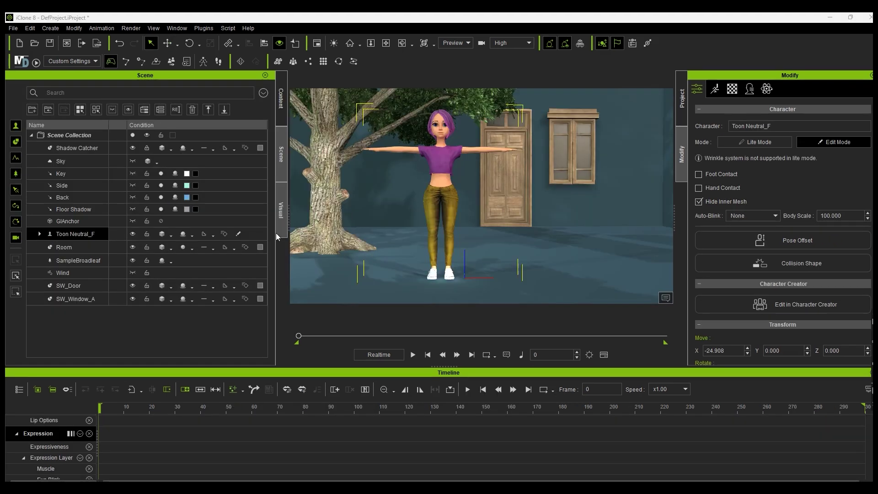
- Apply the Female Idle_1 motion to the character from frame 0 and play it back
click(280, 110)
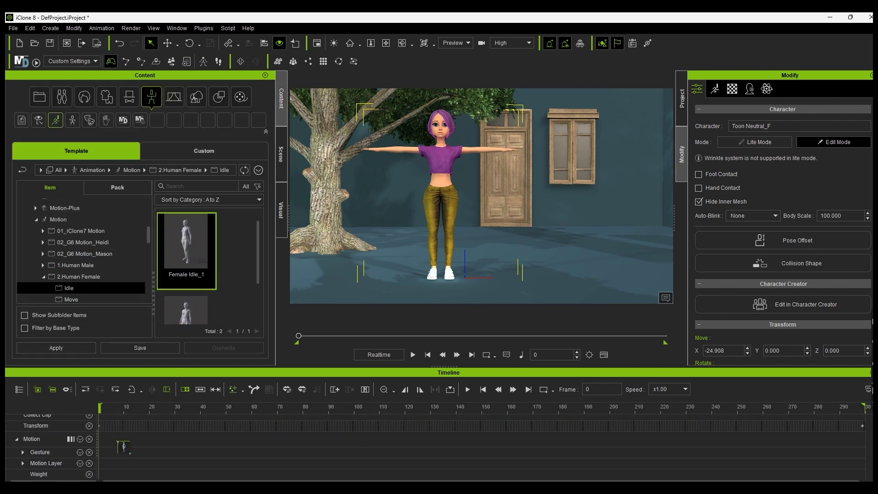
drag(123, 446, 101, 439)
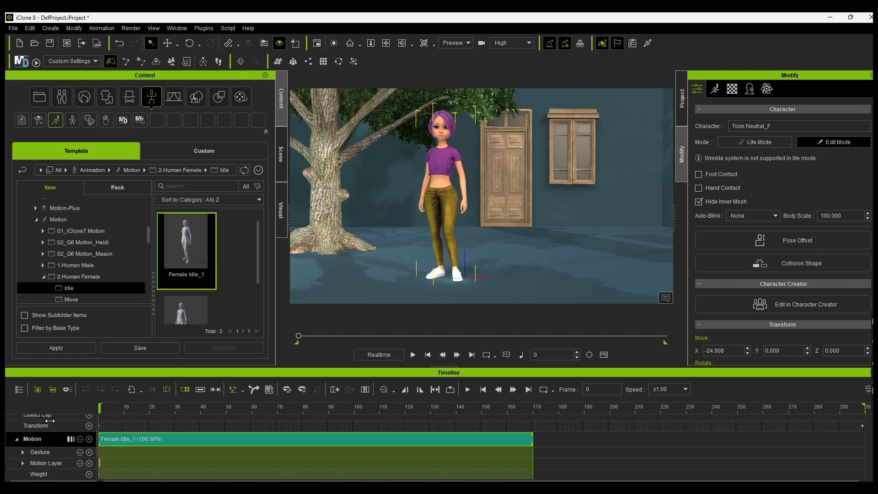
key(space)
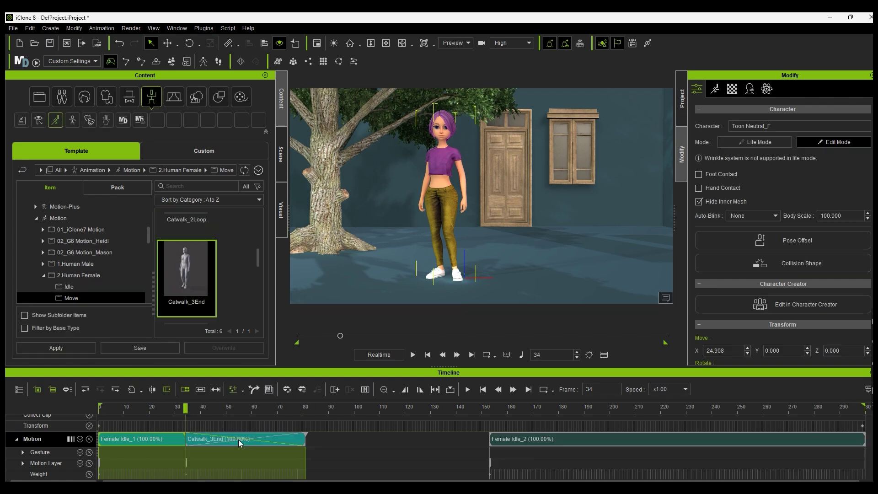
- Put Catwalk_3End at the motion track's start in place of Female Idle_1, overlap Female Idle_2 with its end and play the blend
drag(238, 440, 124, 453)
click(249, 444)
key(Delete)
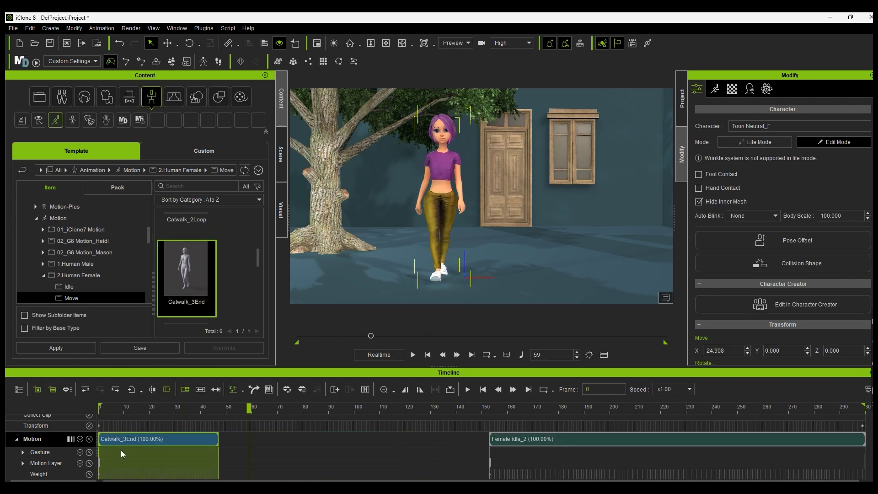
drag(549, 440, 252, 453)
click(129, 407)
key(space)
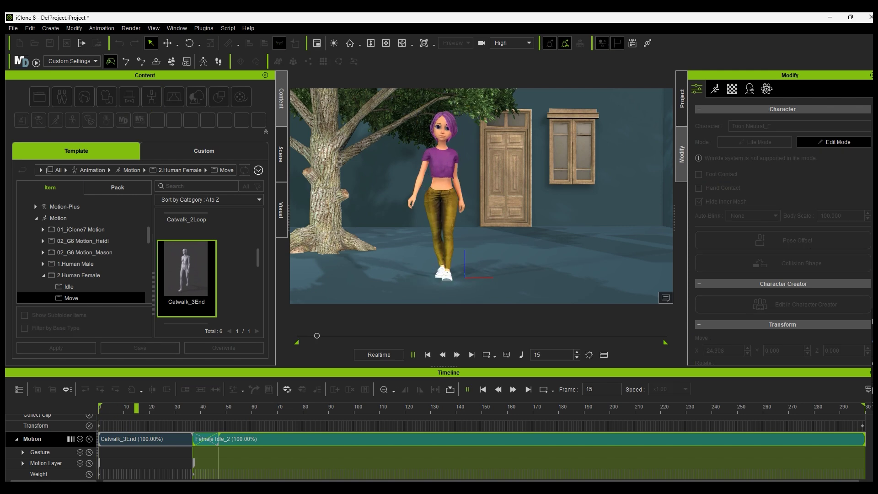
- Remove the Catwalk_3End clip so Female Idle_2 is the only clip on the motion track
key(Delete)
click(139, 407)
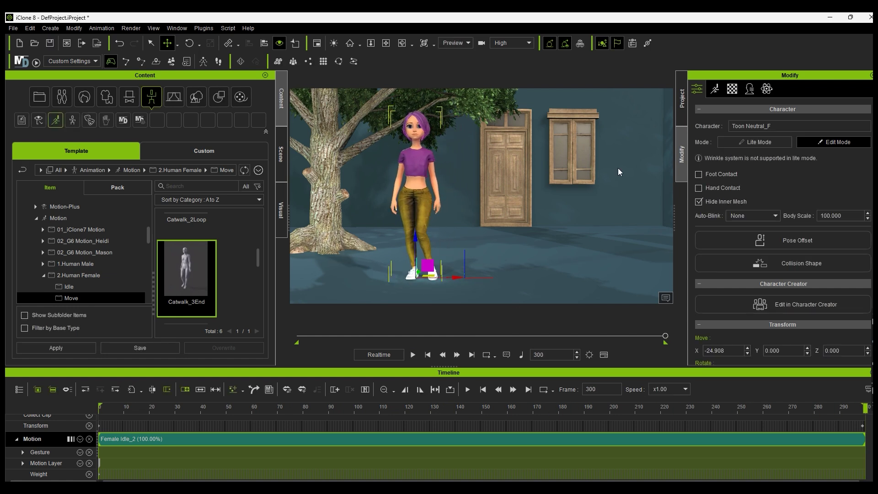
- Set up the 02_Talk motion in Motion Puppet with every body part except the arms masked out, and preview it
click(715, 89)
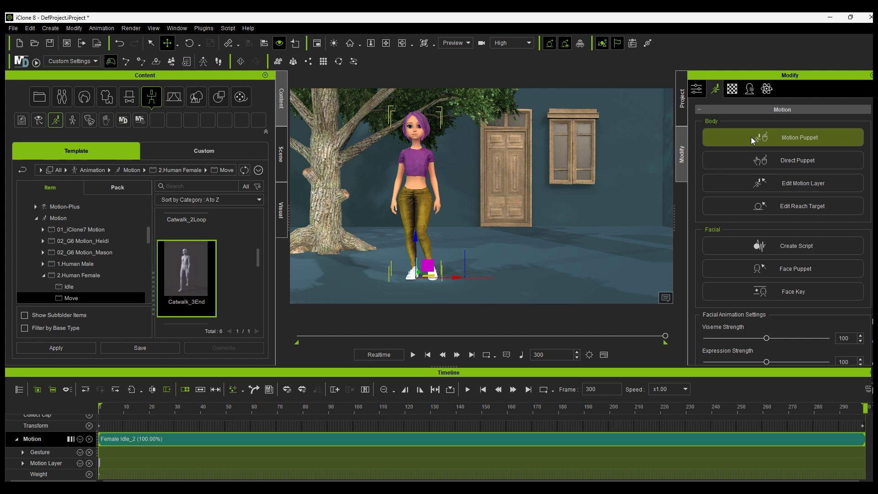
click(767, 138)
click(131, 250)
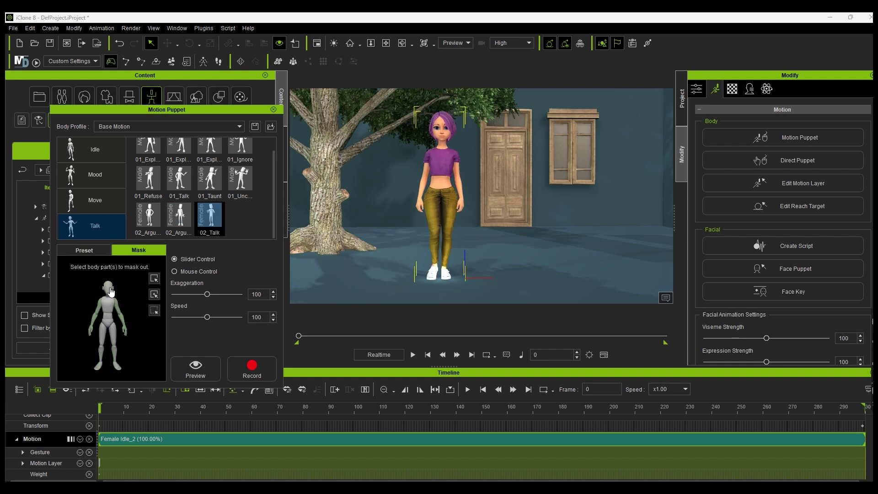
key(space)
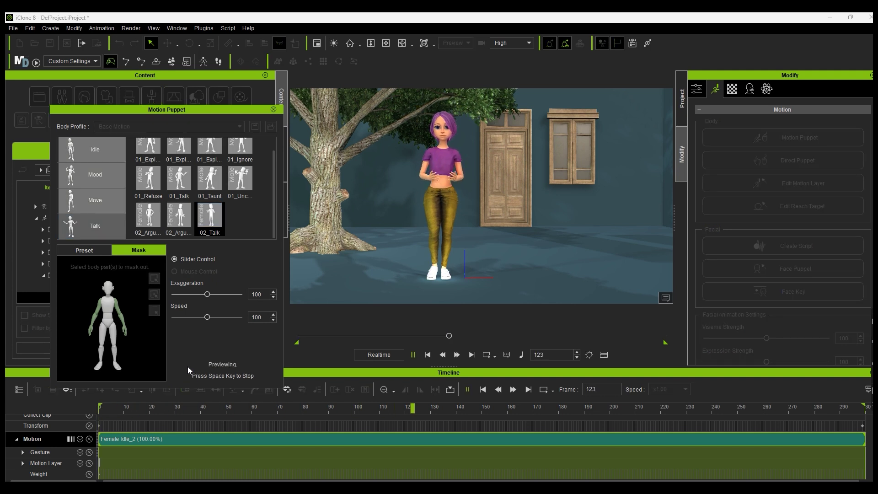
key(space)
- Slow the 02_Talk puppet motion down to speed 23 and preview it again
drag(188, 316, 185, 317)
click(194, 374)
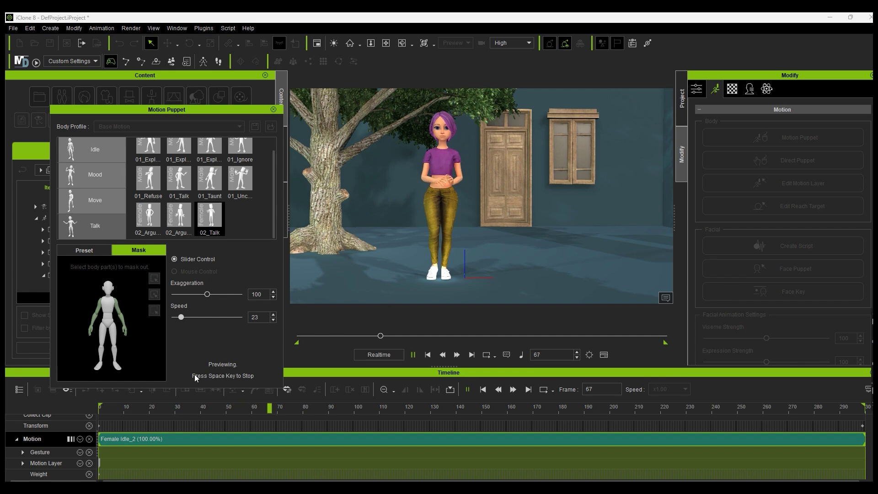
- Record the arms-only 02_Talk puppet motion onto the character at speed 58
key(space)
click(254, 365)
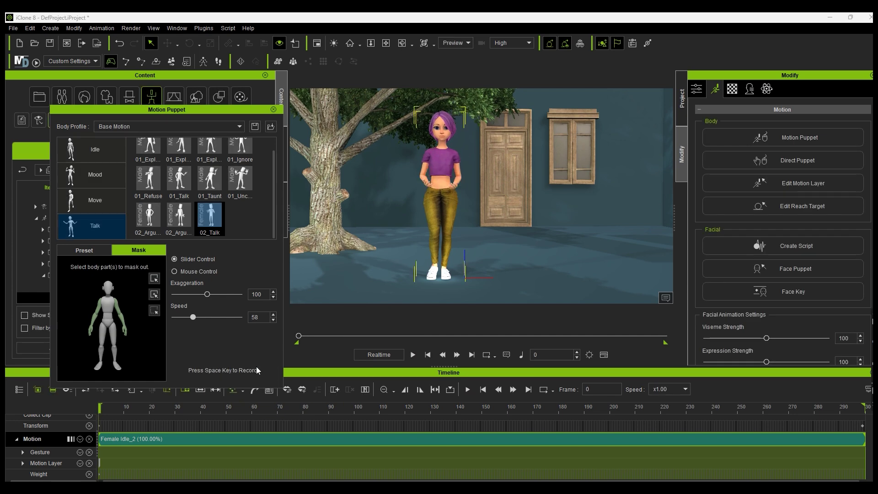
key(space)
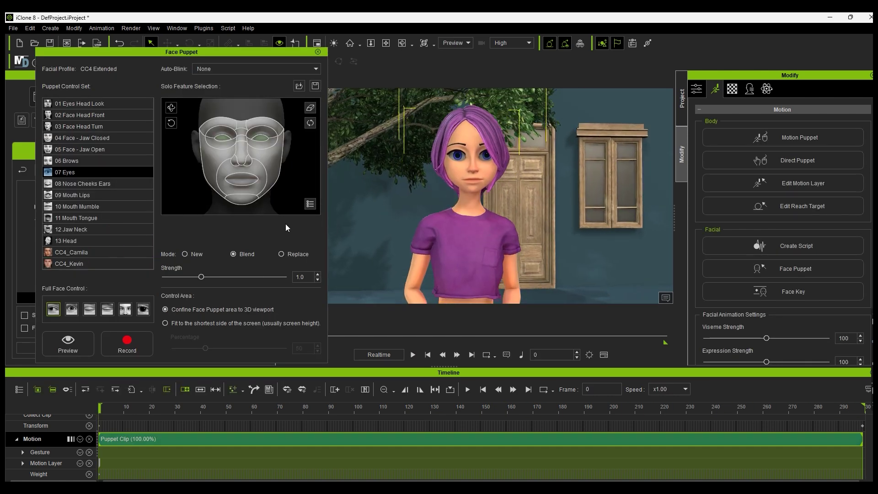
- Preview the 06 Brows control set in Face Puppet and record a brow performance across the timeline
click(67, 162)
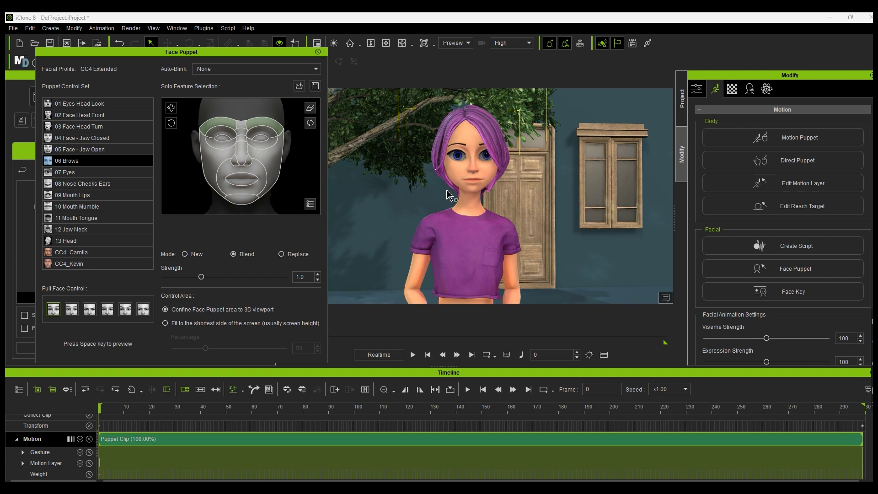
key(space)
key(space)
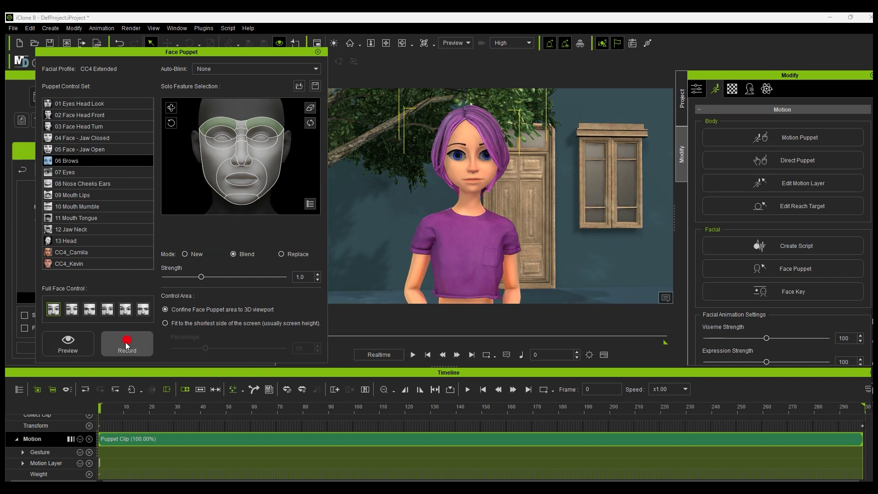
key(space)
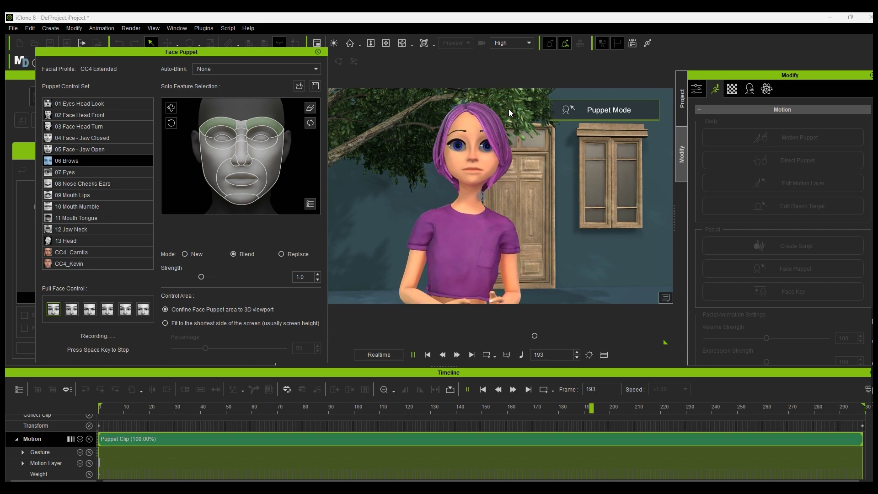
key(space)
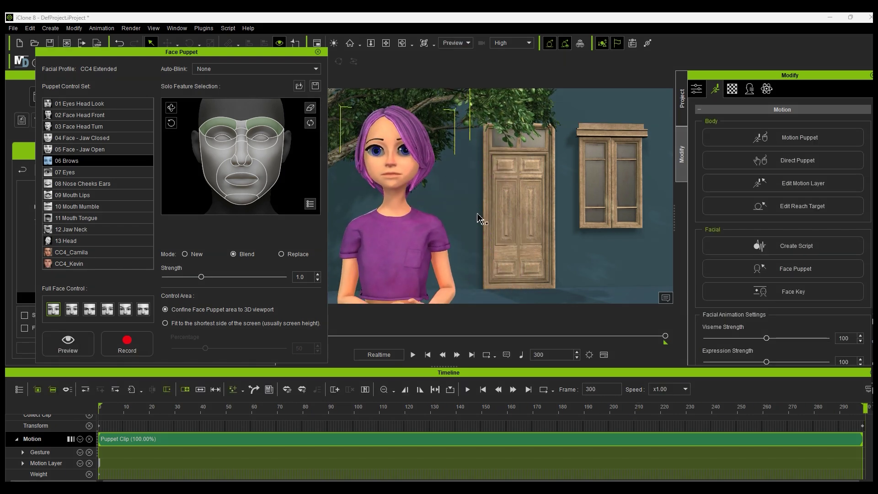
- Bring up the Face Key expression presets, clear of the viewport, and apply A1_Happy at frame 0
click(778, 292)
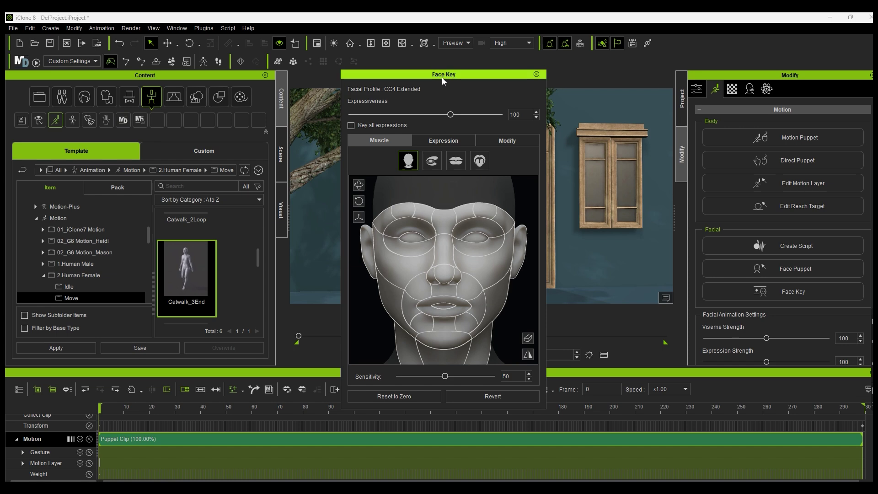
drag(442, 81, 158, 45)
click(160, 105)
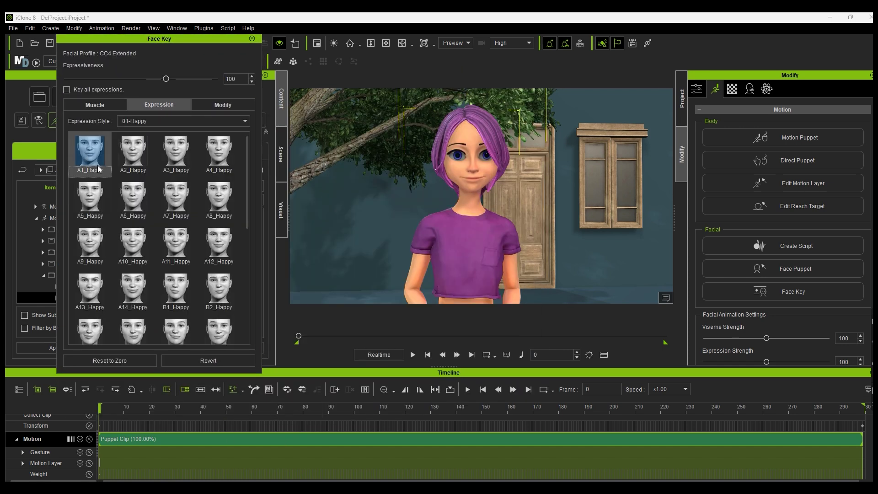
- Key further Happy expressions along the timeline with Face Key, using A3_Happy, B2_Happy, B1_Happy and A7_Happy
drag(120, 412, 857, 458)
click(176, 153)
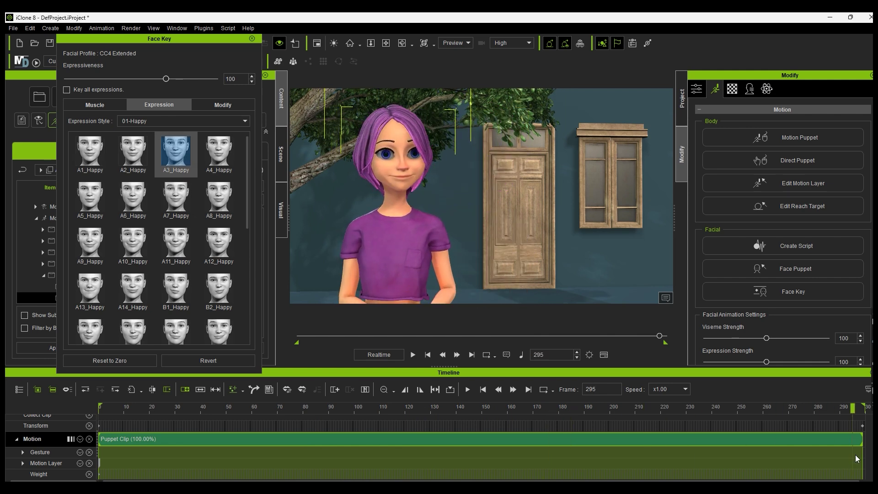
click(211, 286)
click(179, 284)
click(175, 206)
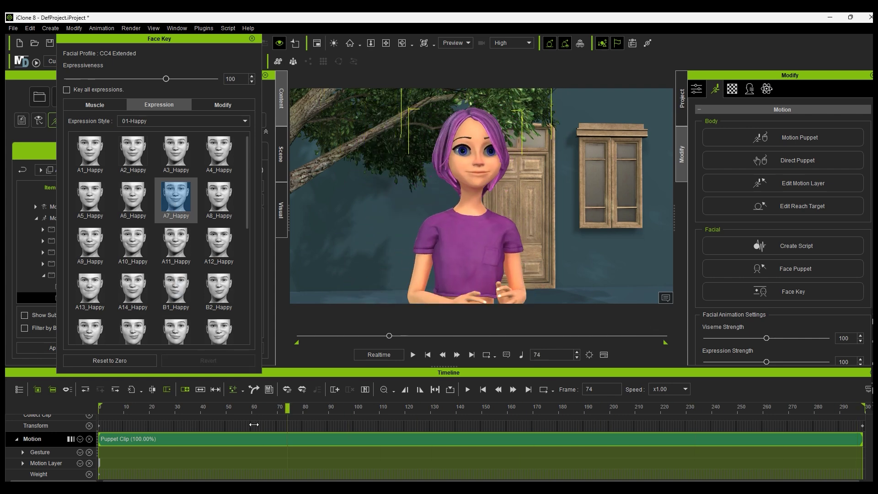
- Create a linear camera with an 80 mm focal length, starting on the full body and closing in on the upper body at frame 300
click(50, 28)
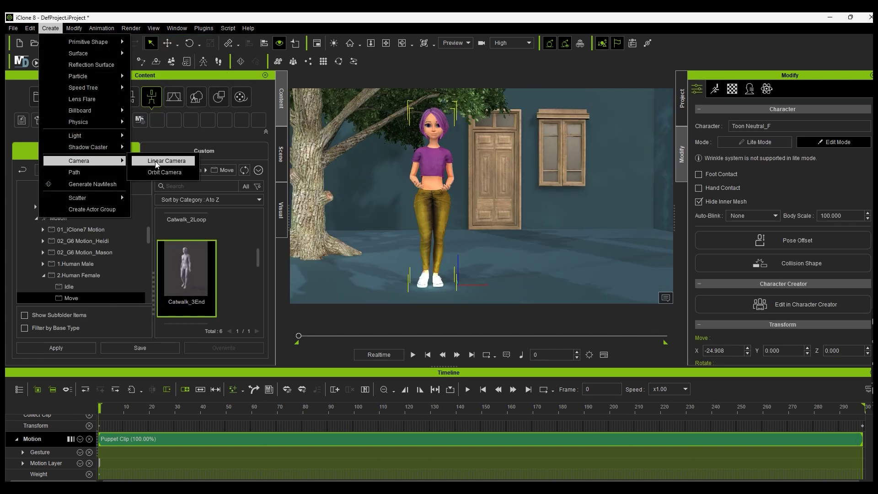
click(156, 163)
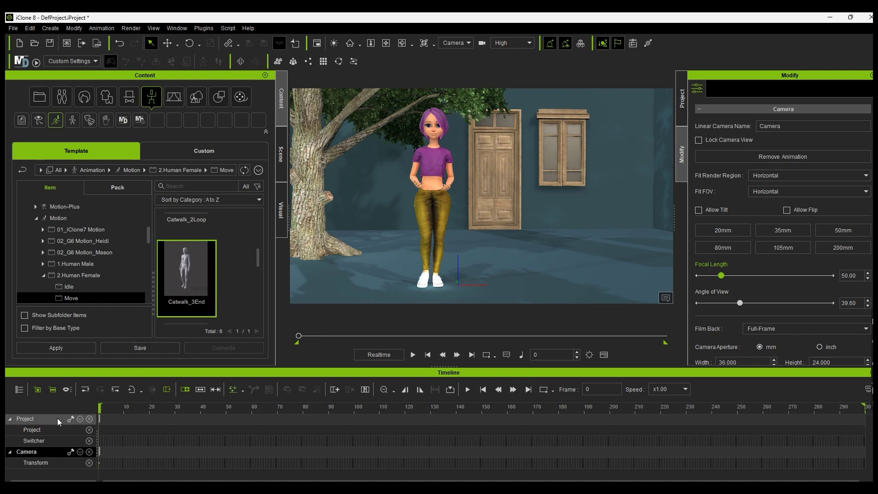
click(723, 248)
scroll(412, 208, down, 3)
key(End)
scroll(411, 208, up, 5)
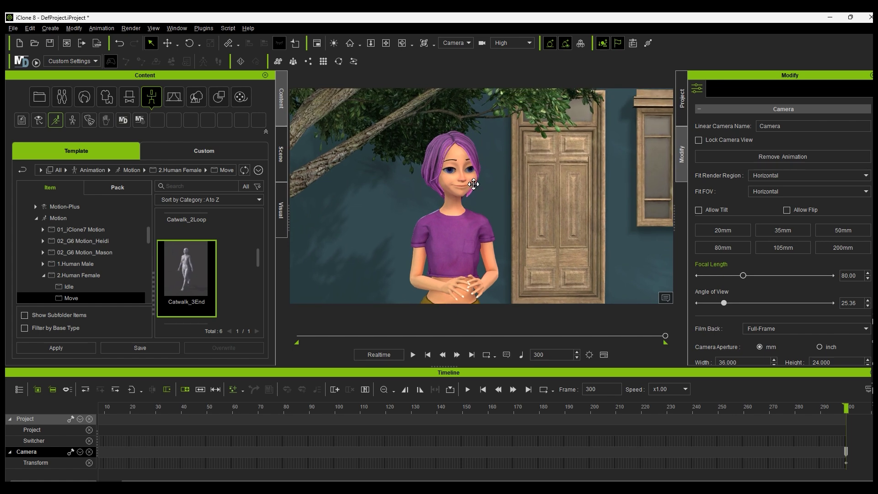
- Play and scrub the camera move from frame 0 to check the framing
drag(849, 413, 100, 414)
click(414, 356)
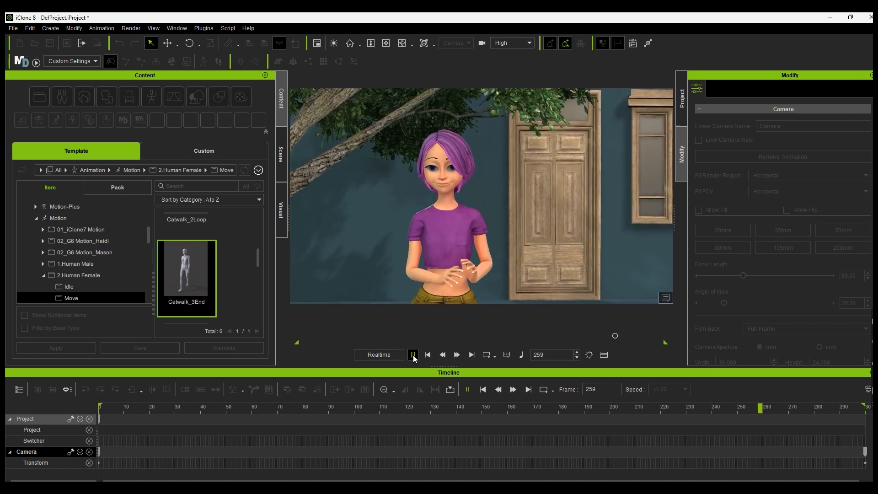
click(428, 354)
click(534, 411)
drag(543, 415, 63, 375)
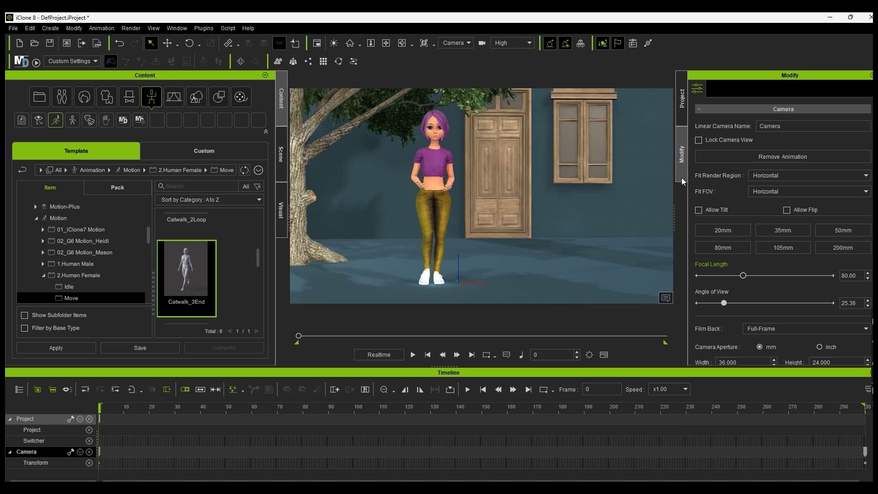
- Make the Toon Neutral_F character look at the camera and play the animation
click(277, 154)
click(69, 234)
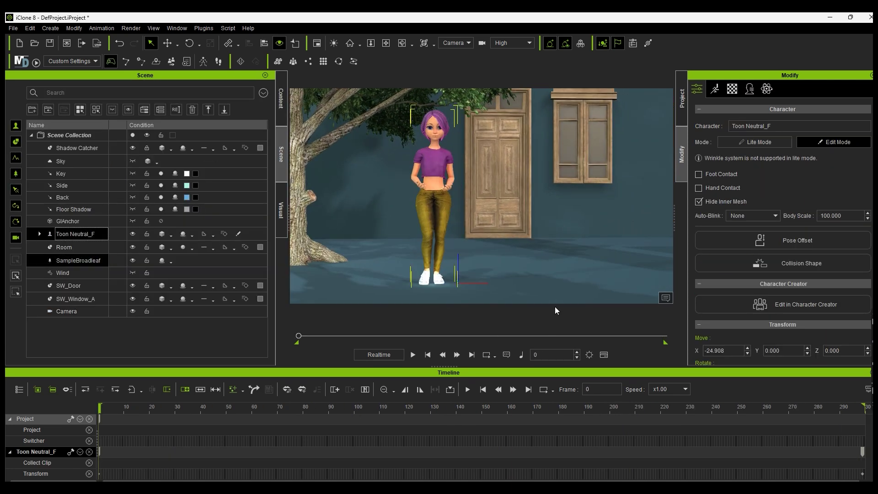
scroll(756, 250, down, 10)
click(739, 304)
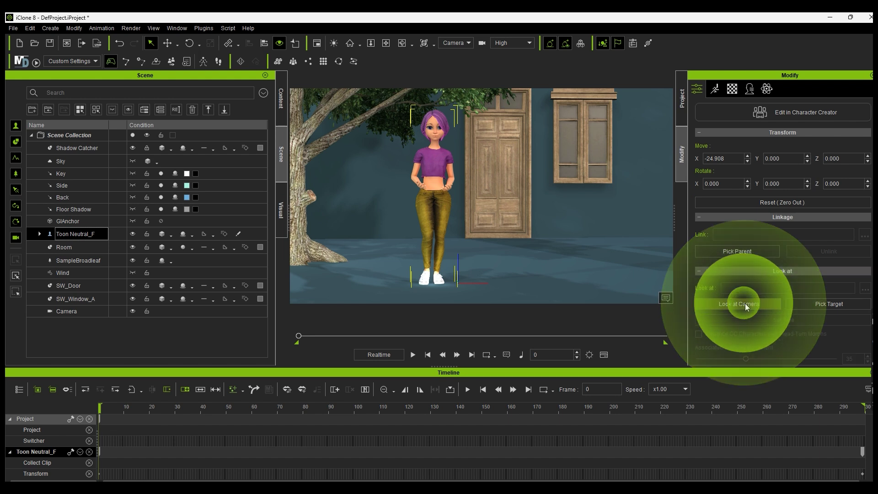
click(468, 390)
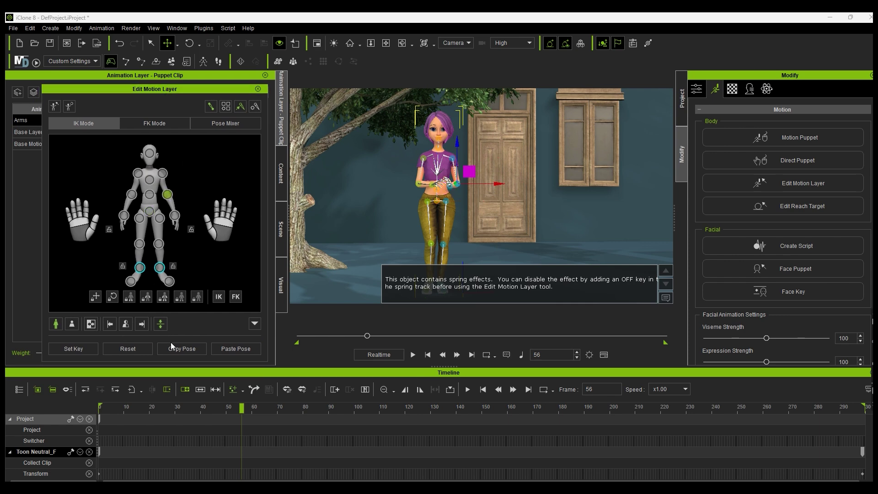
- Adjust the character's arm poses with Edit Motion Layer at about frames 56, 82, 114 and 176
drag(183, 409, 240, 421)
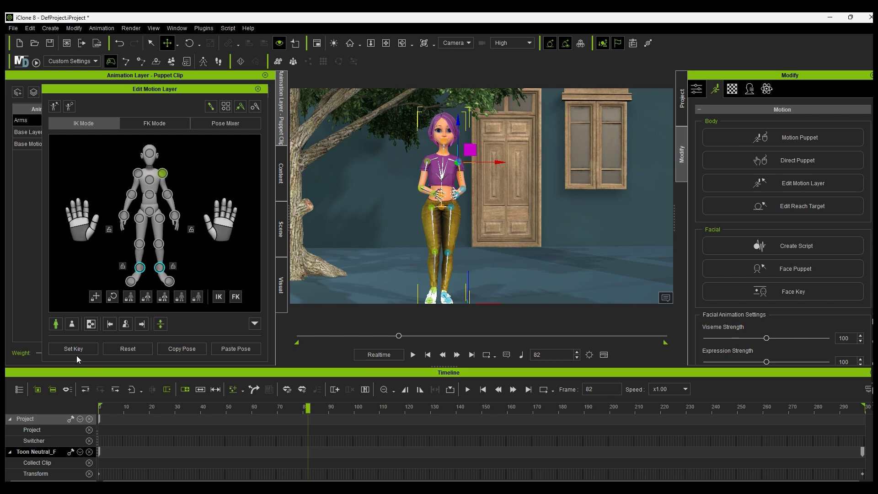
drag(349, 420, 383, 416)
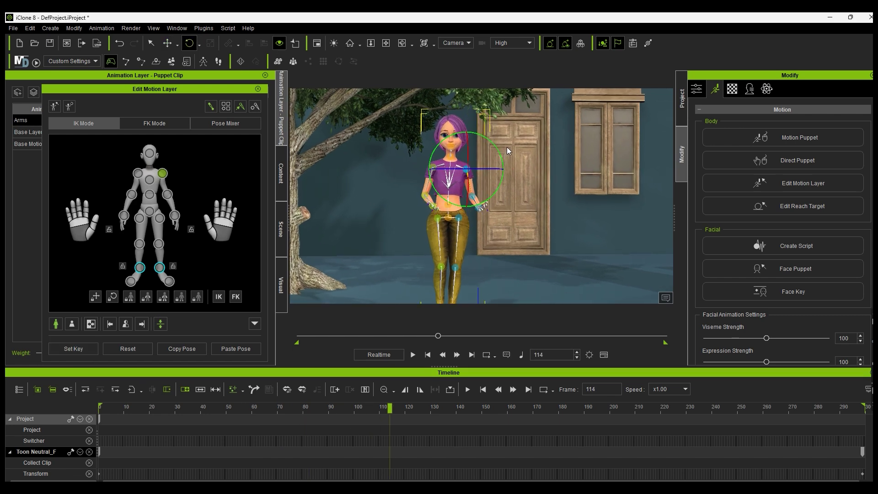
drag(376, 410, 548, 410)
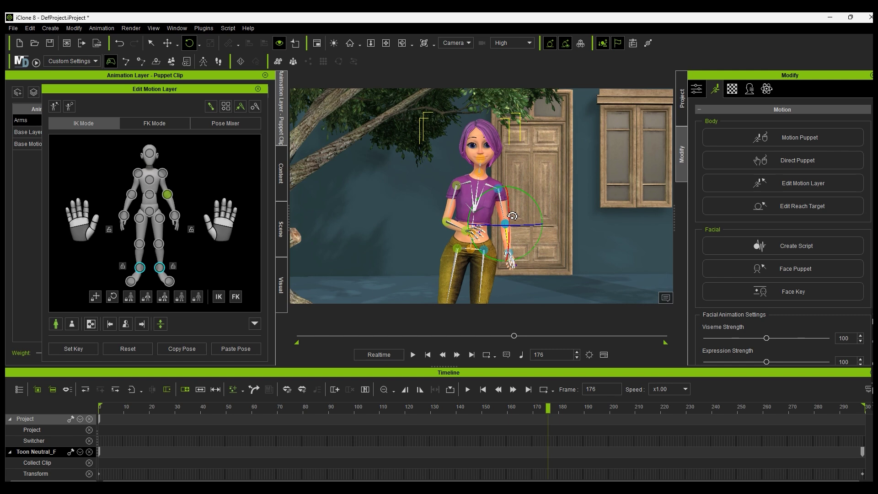
drag(551, 413, 632, 466)
- Correct the forearm poses around frame 270 and replay the animation to check the arms
click(467, 389)
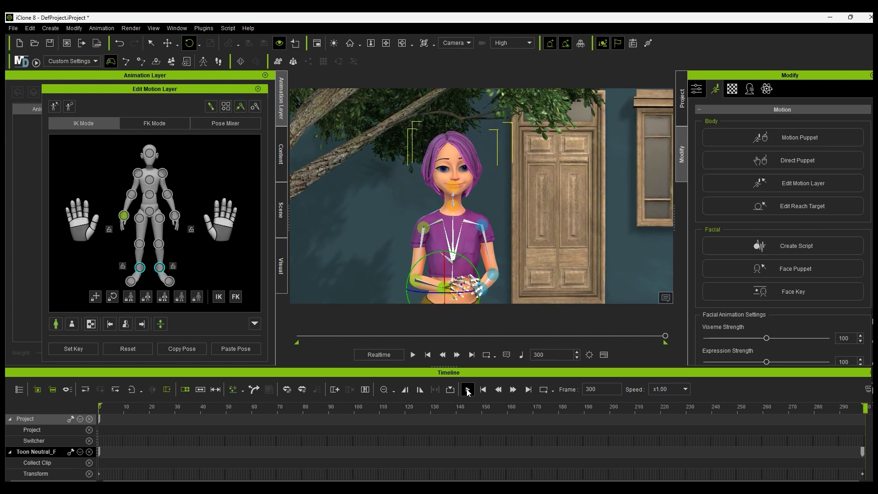
click(467, 389)
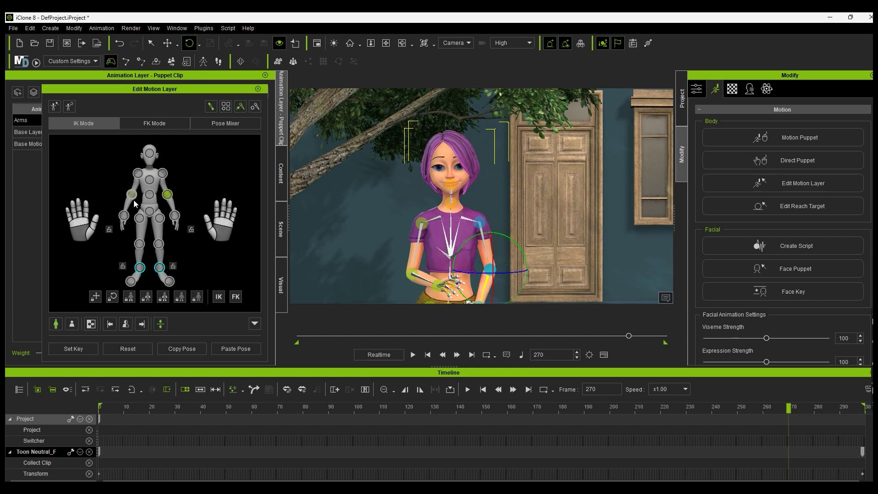
click(467, 389)
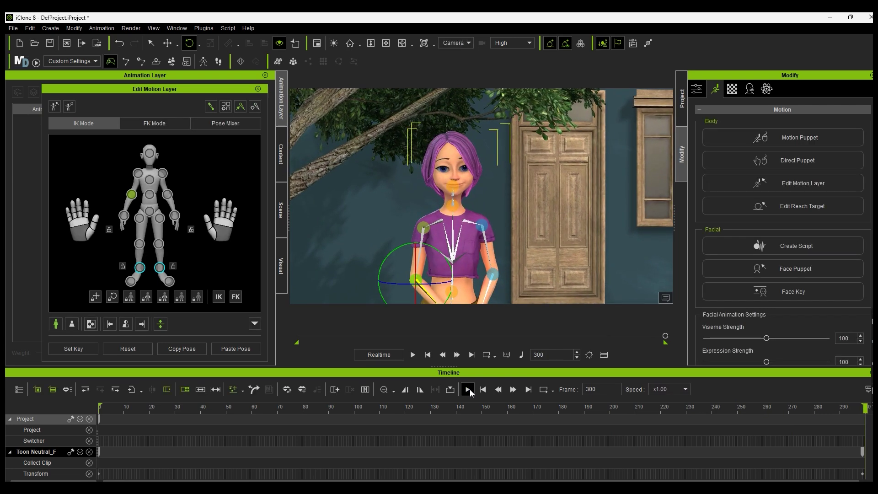
- Set up an MP4 video render with the frame size HD 1080p (1920x1080)
click(131, 28)
click(159, 54)
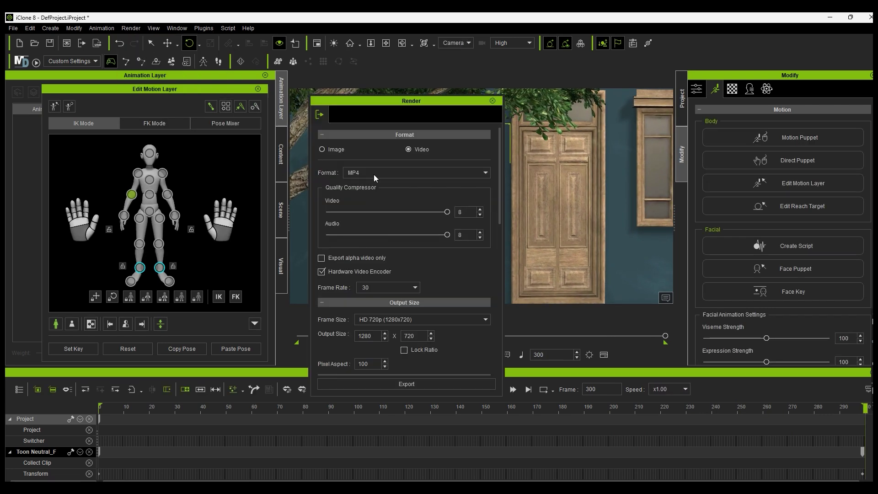
click(404, 319)
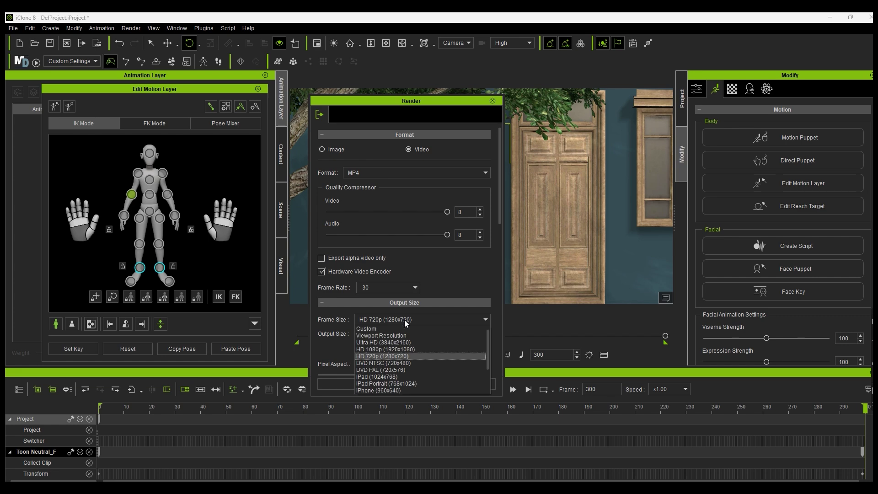
click(385, 350)
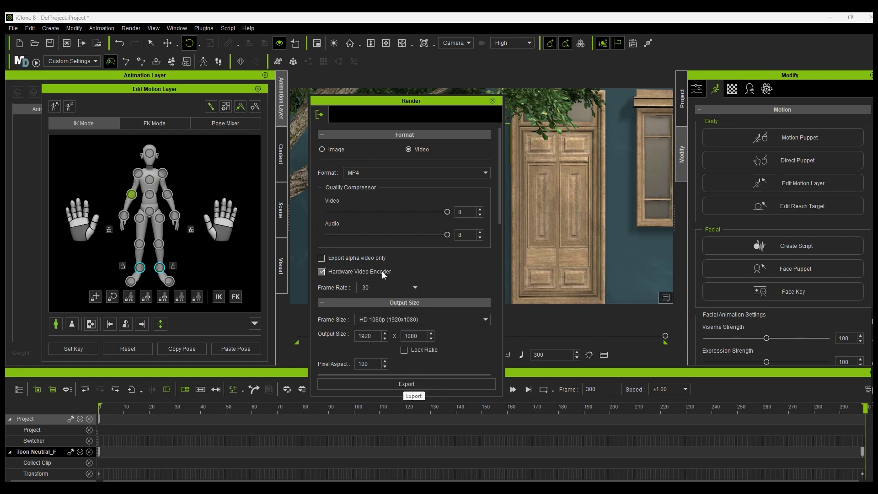
- Export the rendered video to the assets folder as girltalkopen
click(403, 384)
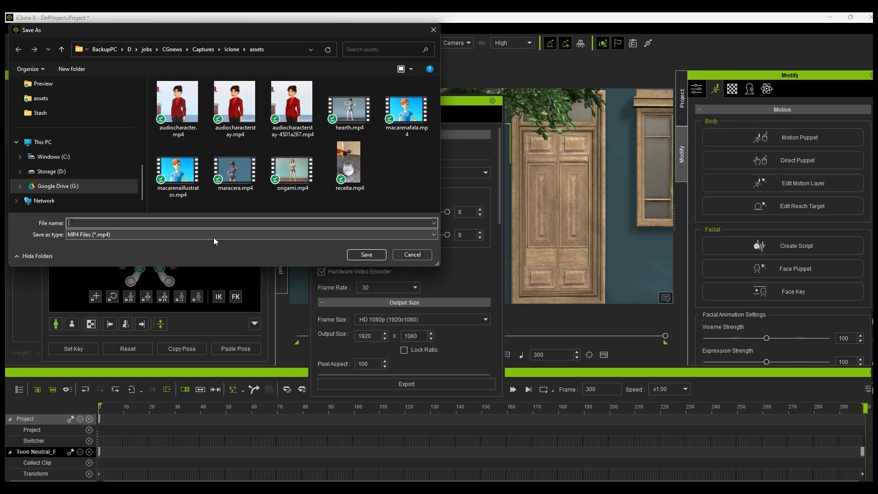
text(gir)
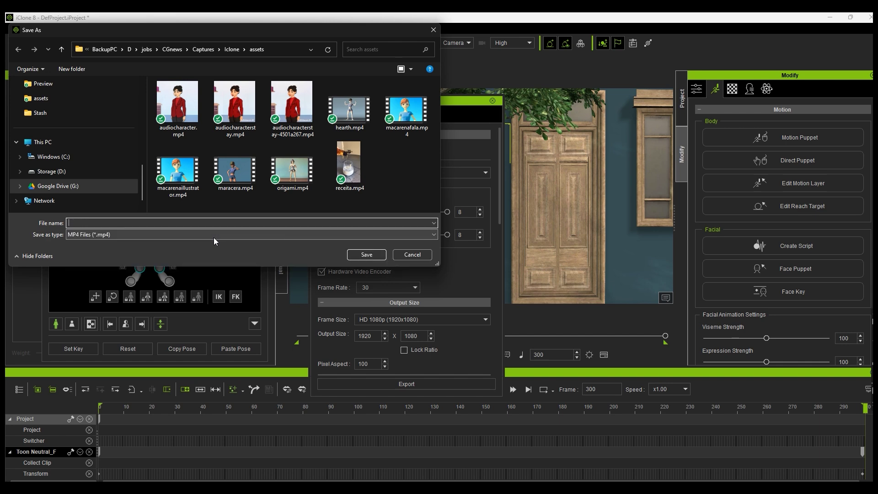
text(ltalkopen)
key(Return)
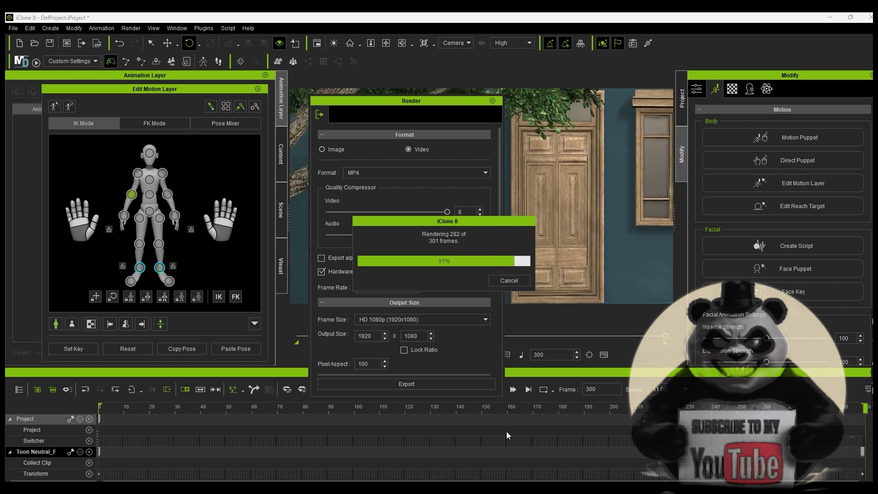
click(408, 276)
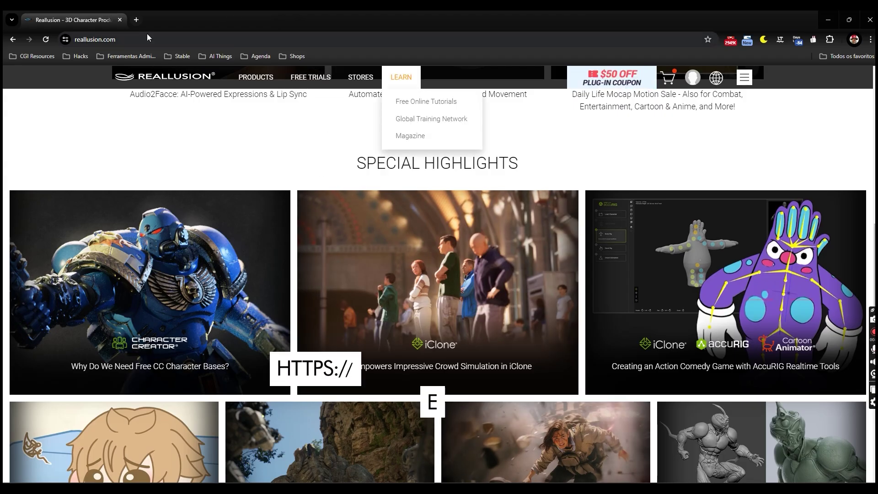
- Switch to a new browser tab, find ElevenLabs by searching for eleven labs, and preview a voice in its Speech Synthesis voice list
key(ctrl+t)
text(eleven labs)
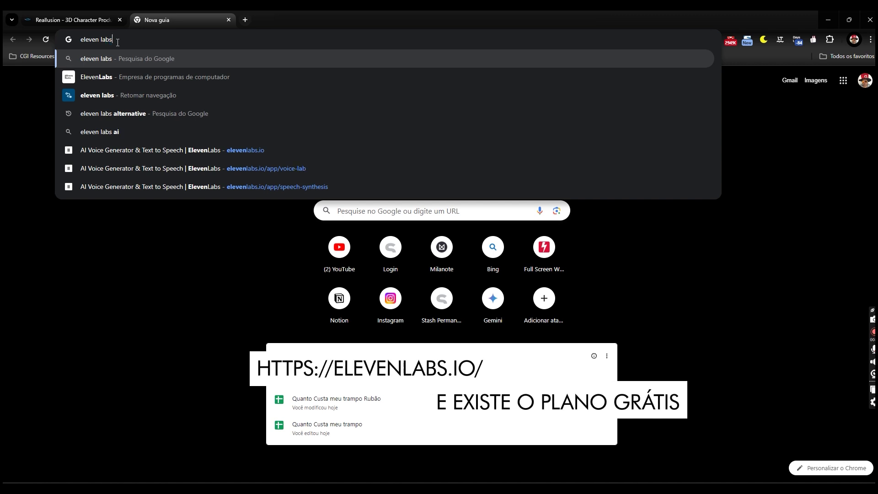
key(Return)
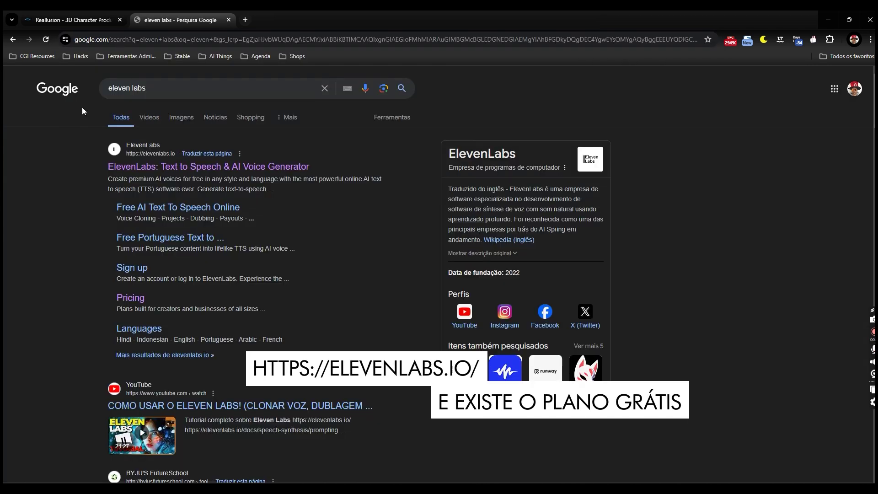
click(114, 164)
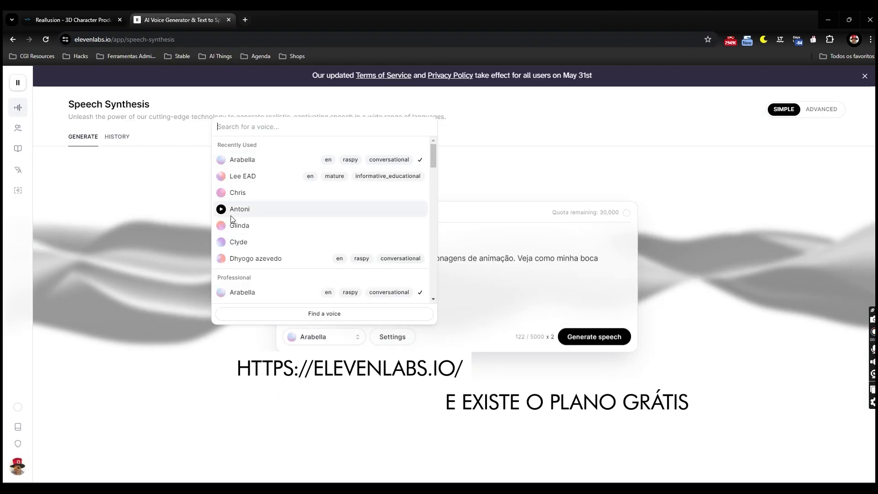
click(221, 226)
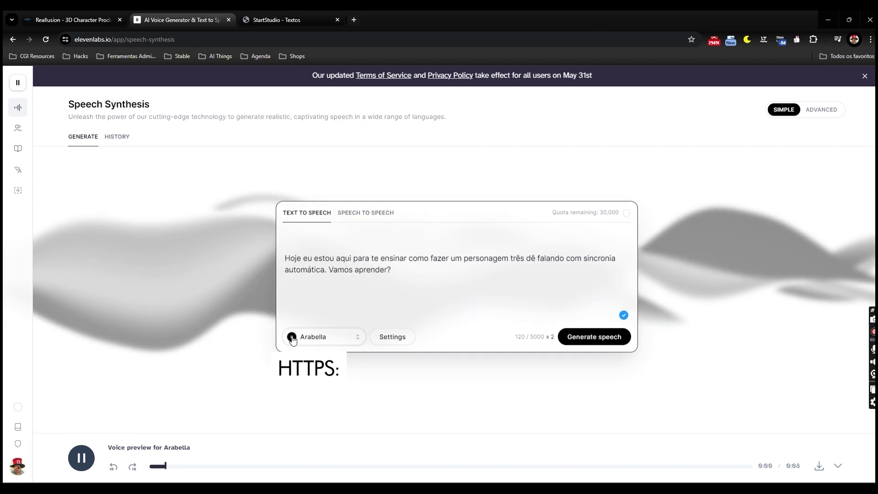
- Check the voice settings for the Eleven Multilingual v2 model, and download the speech generated with the Alice voice as locucao
click(393, 336)
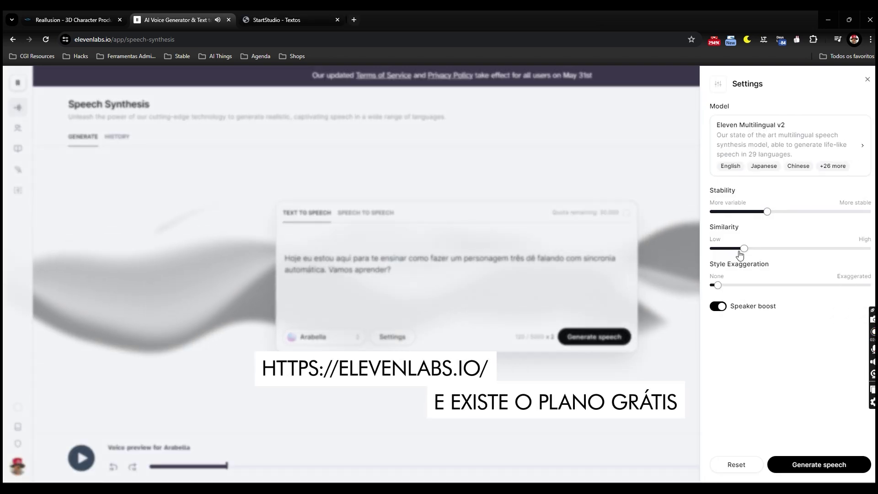
click(754, 137)
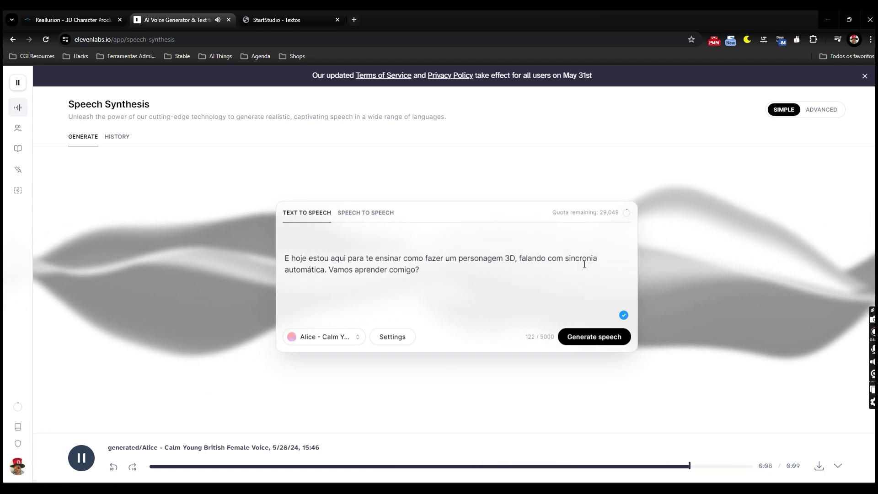
click(819, 465)
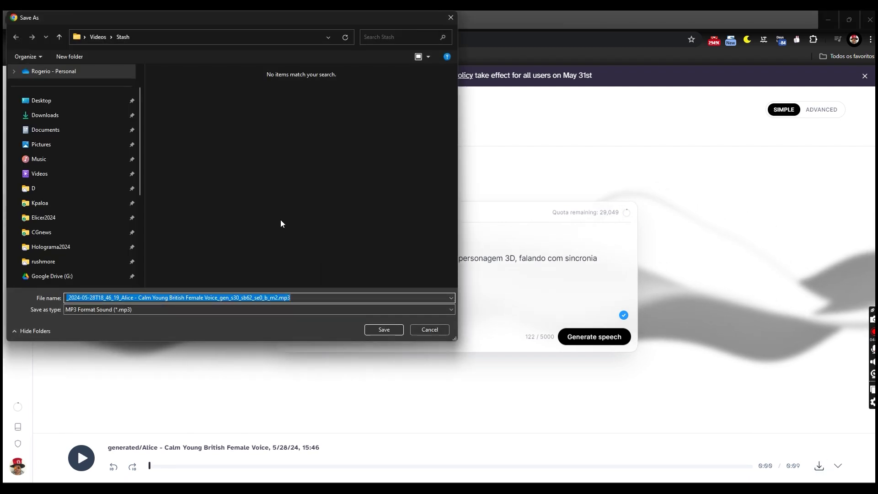
text(locucao)
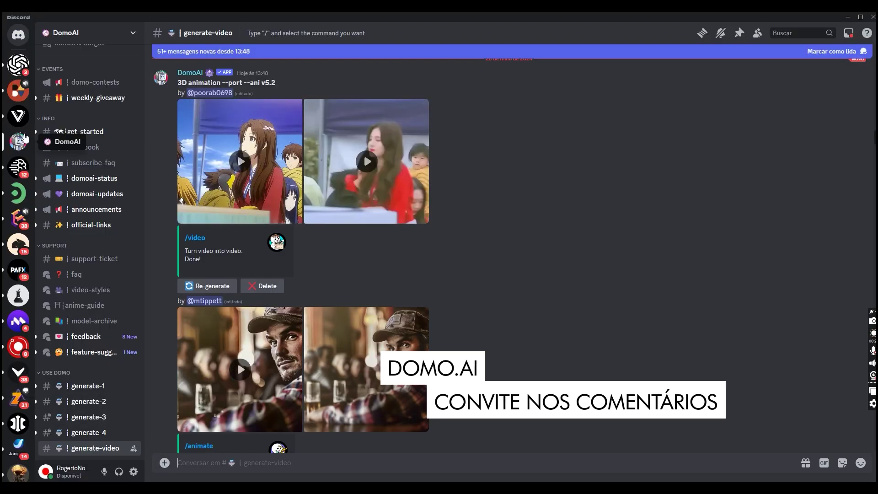
- Switch to DomoAI's generate-video channel in Discord and submit girltalkopen.mp4 through the /video command with the cute girl in garden prompt
scroll(509, 219, down, 15)
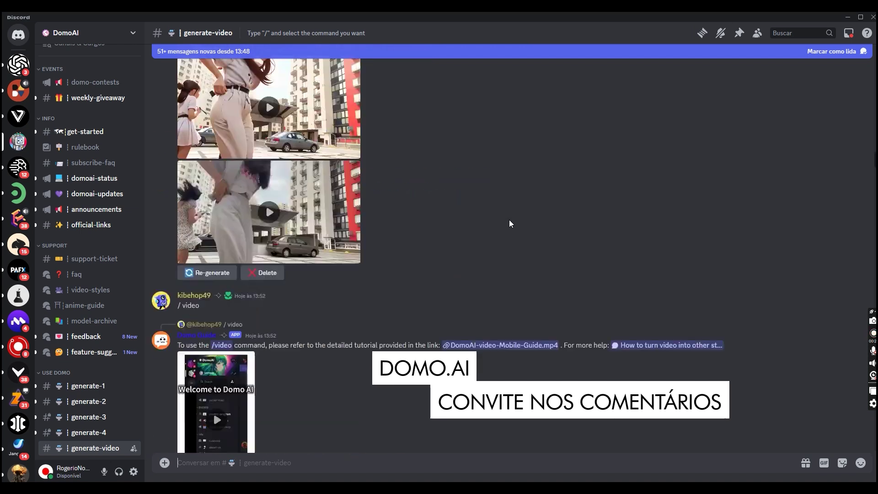
click(284, 463)
text(/video)
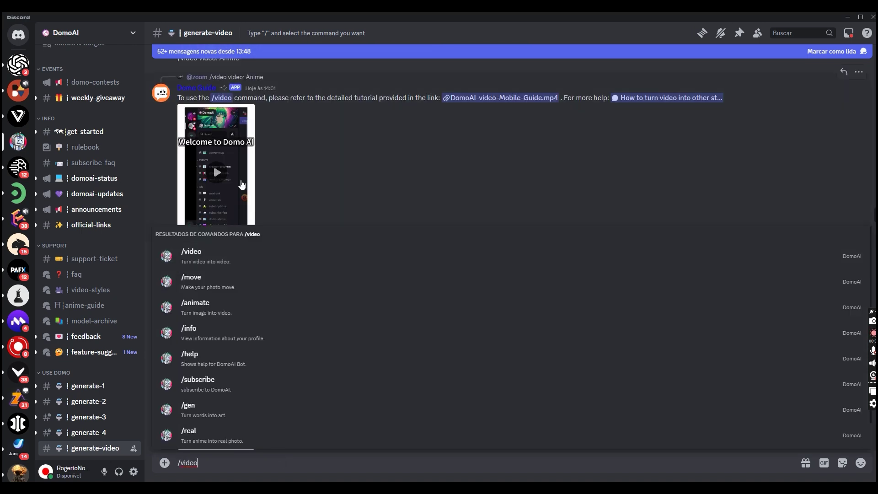
click(194, 255)
click(216, 390)
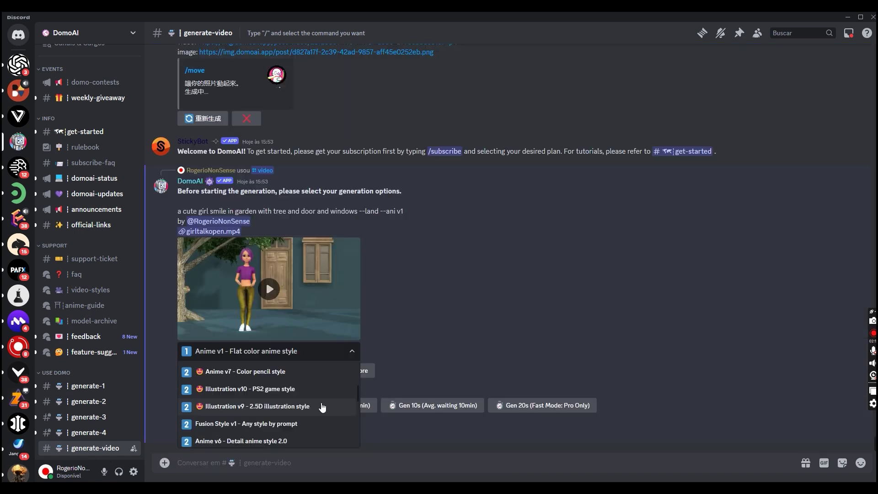
- Choose the Illustration v11 - American comicbook style for the video and start the generation
scroll(323, 405, down, 3)
click(323, 404)
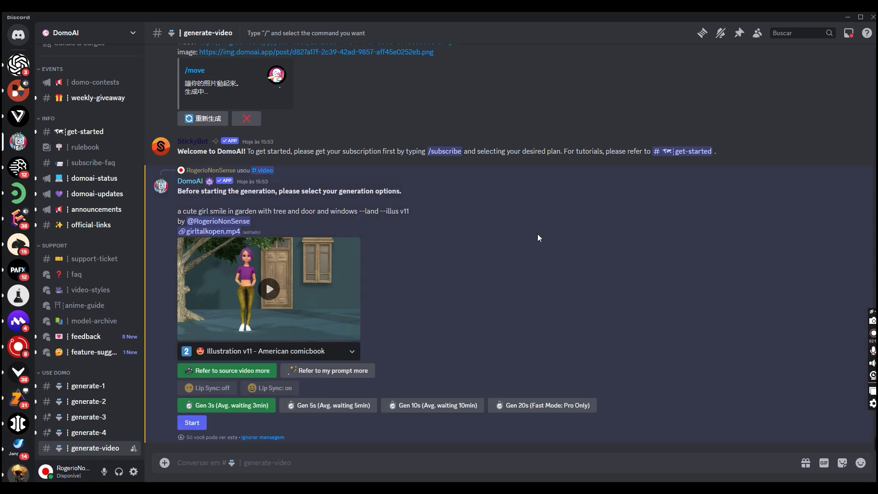
click(191, 422)
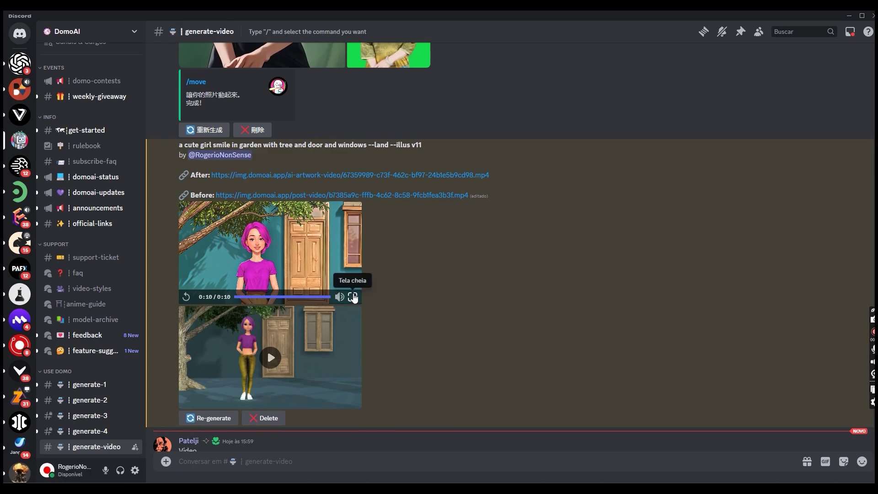
- View the stylized video enlarged and save it to the assets folder as girltalkopenwlyp
click(353, 297)
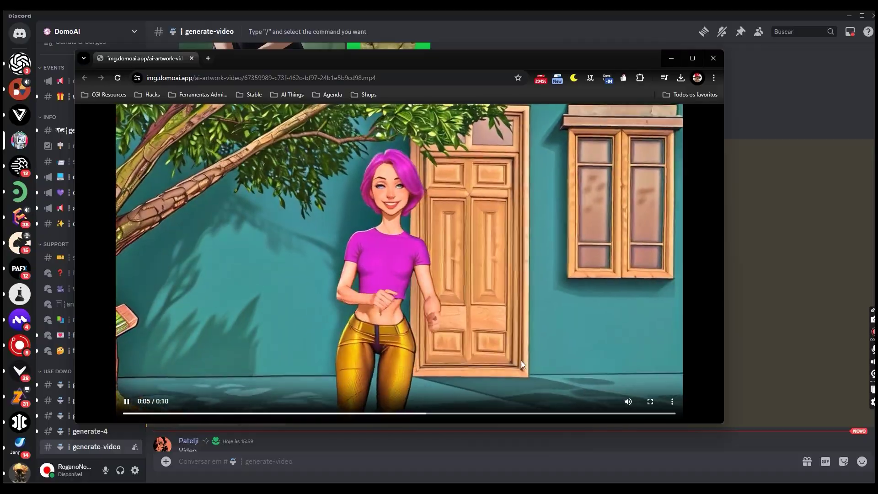
key(ctrl+s)
text(girltalkopenwlyp)
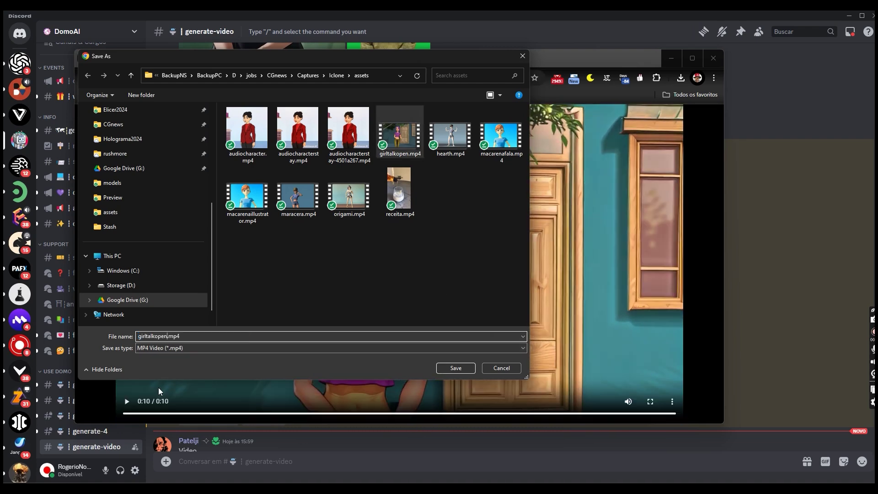
click(454, 369)
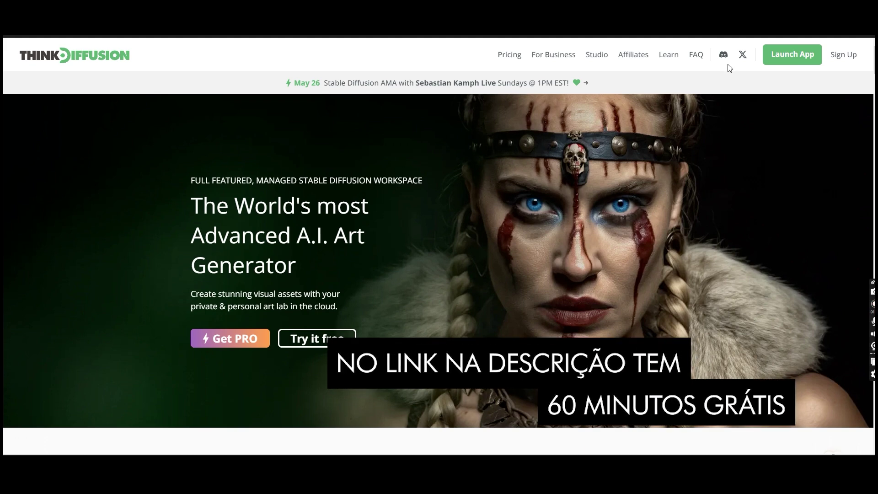
- Open the ThinkDiffusion app in the browser and launch a Rapid FaceFusion machine
click(792, 54)
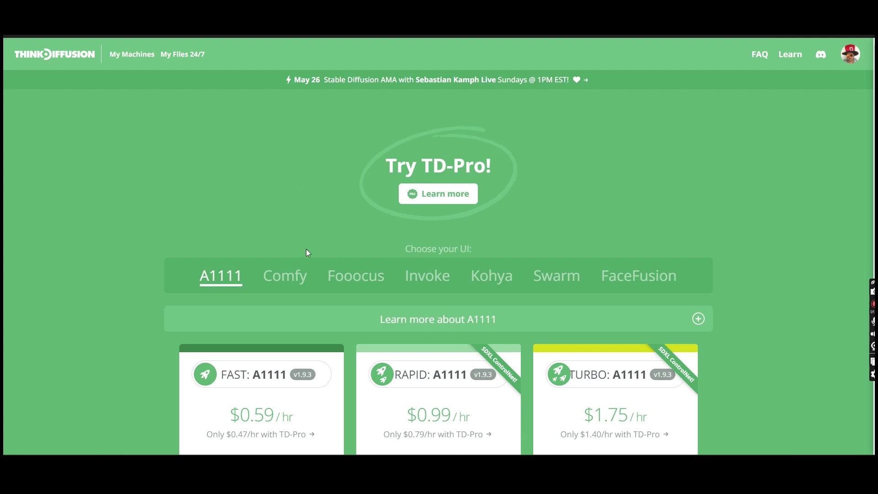
click(643, 280)
scroll(778, 215, down, 5)
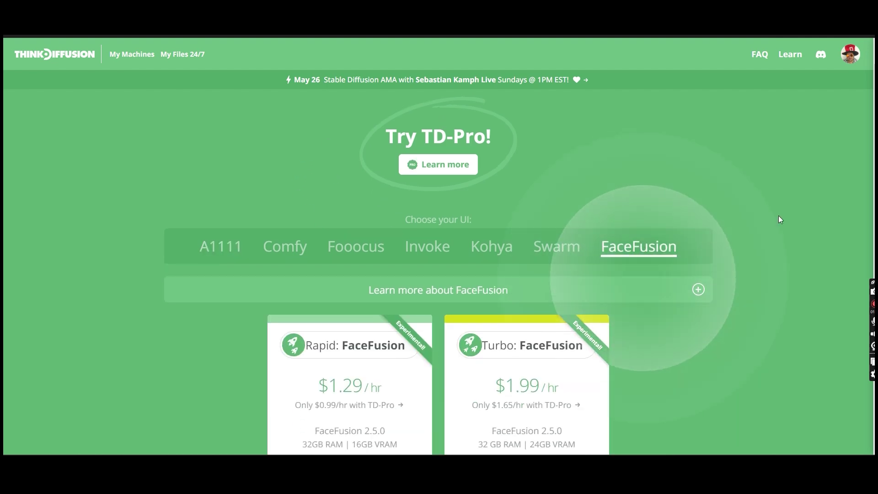
click(355, 307)
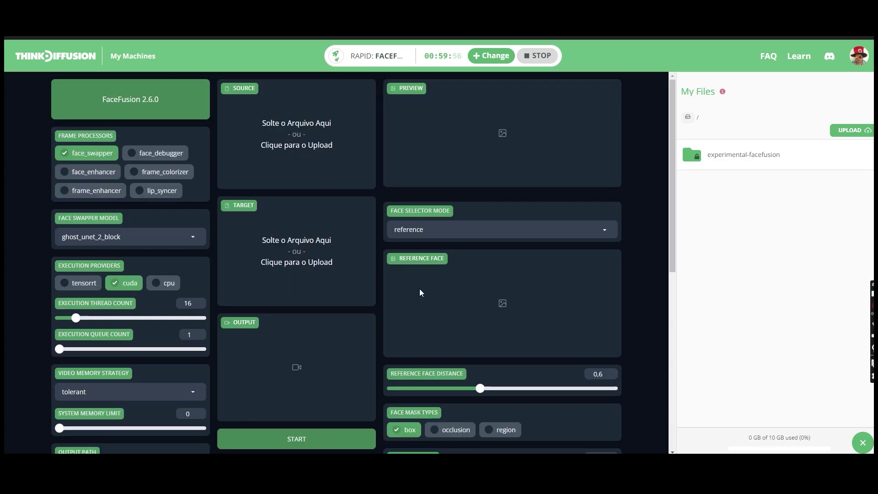
- Turn off the face_swapper frame processor and enable lip_syncer and face_enhancer instead
click(64, 152)
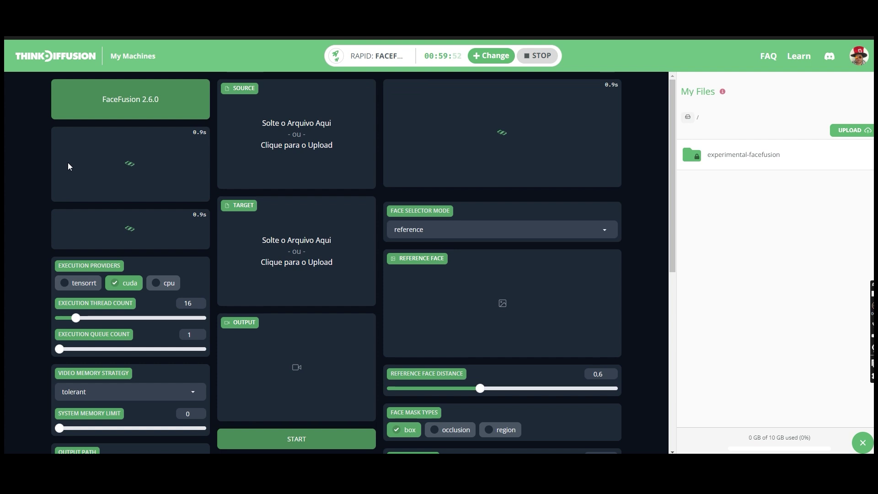
click(140, 191)
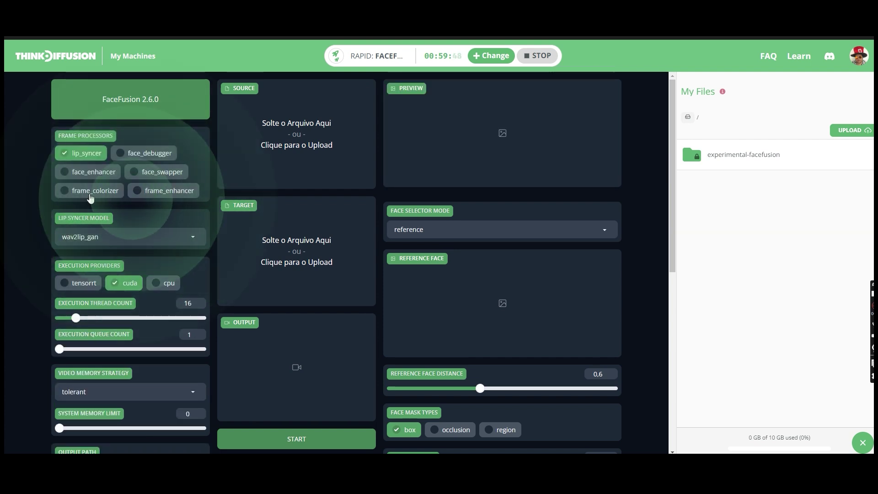
click(65, 172)
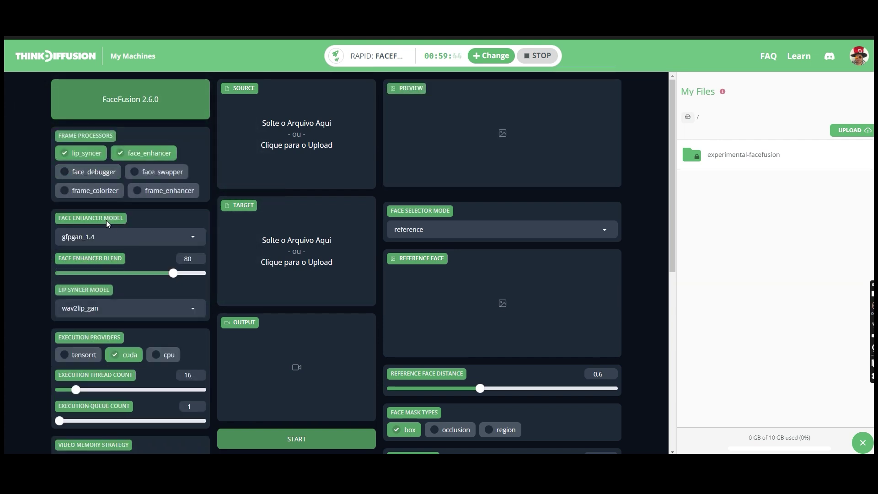
- Load locucao.mp3 as the source audio and girltalkopenwlyp.mp4 as the target video
click(281, 136)
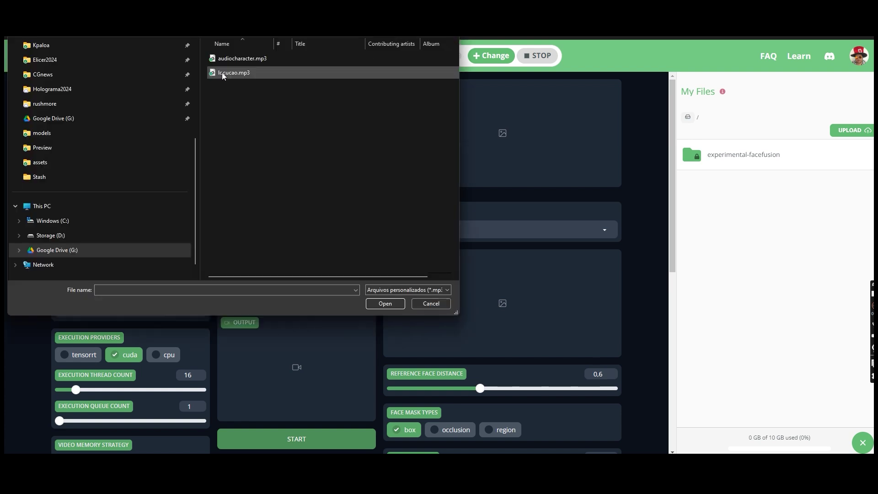
click(219, 72)
click(379, 300)
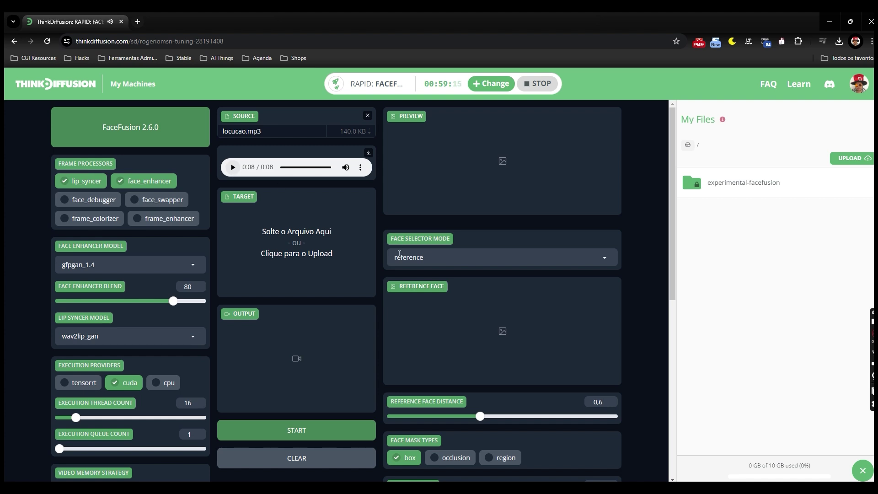
click(291, 242)
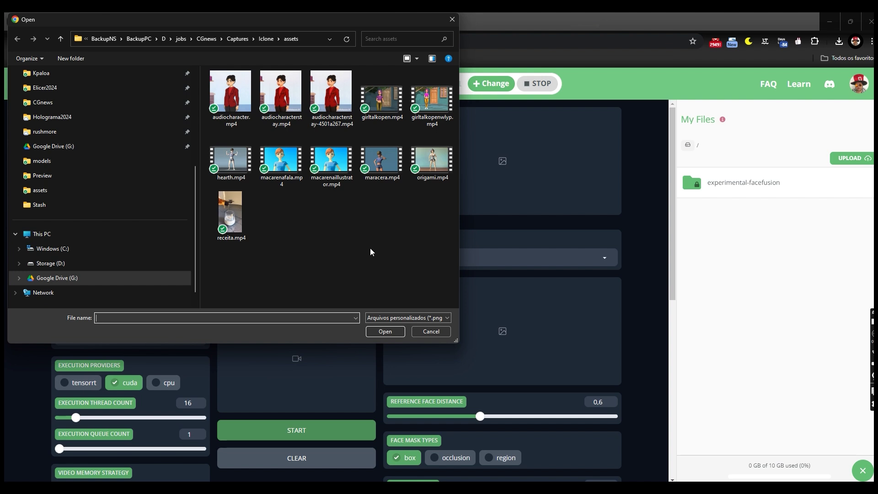
double_click(431, 98)
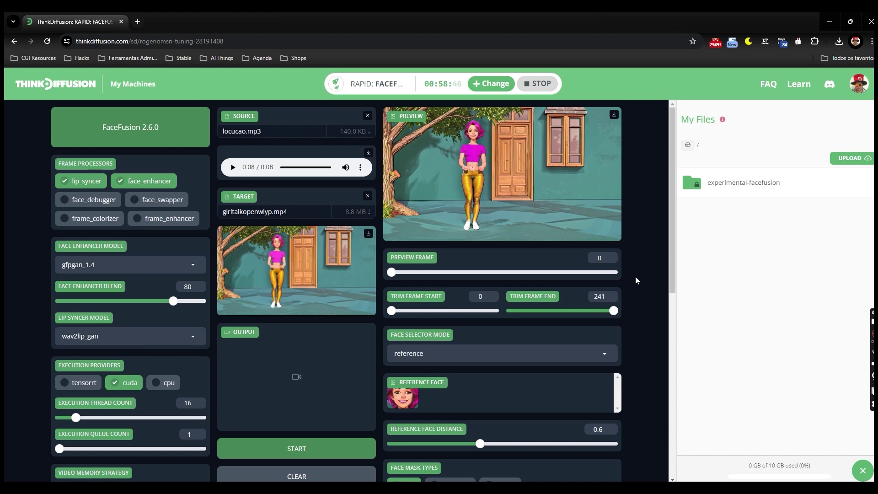
- Run the lip-sync processing and play the output video in full screen
scroll(636, 280, down, 1)
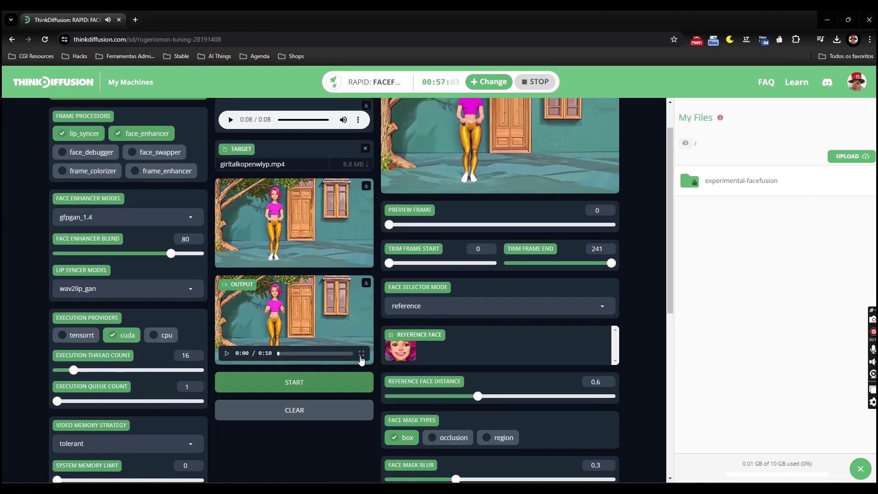
click(361, 354)
click(23, 478)
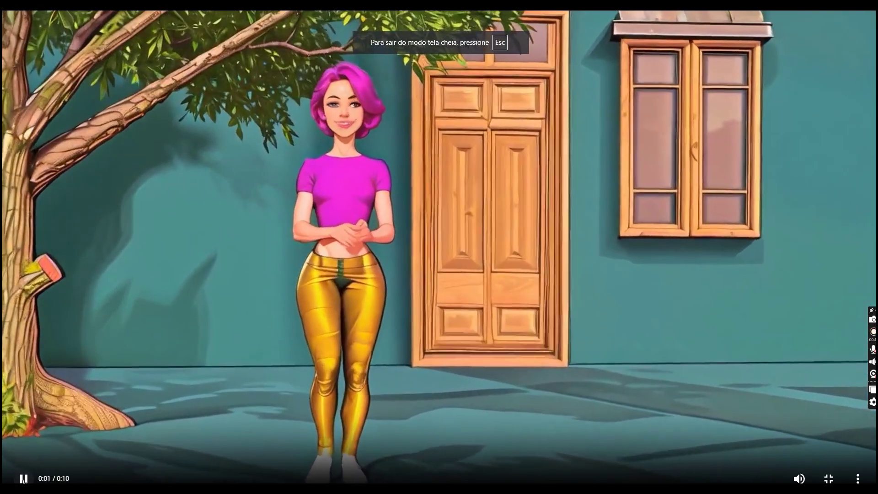